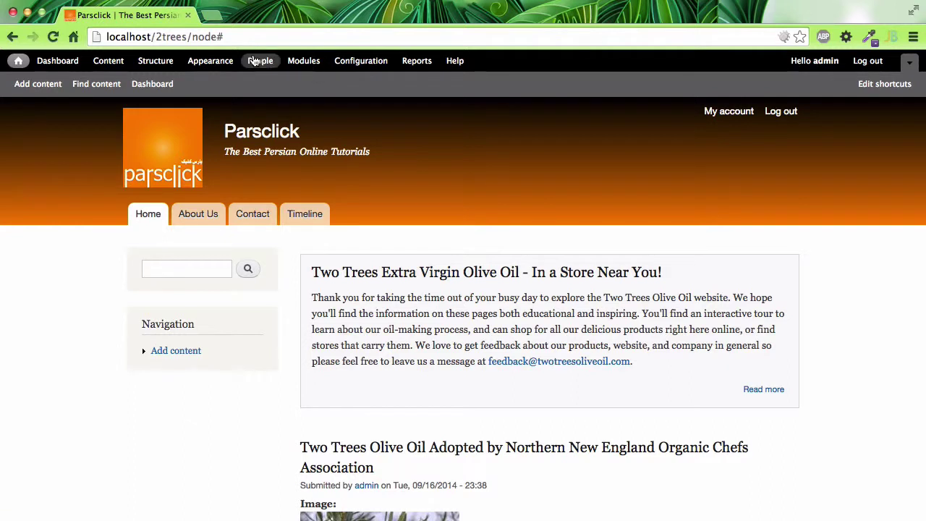
Open the site's user permissions and examine the comment permissions for each role.
left_click(258, 62)
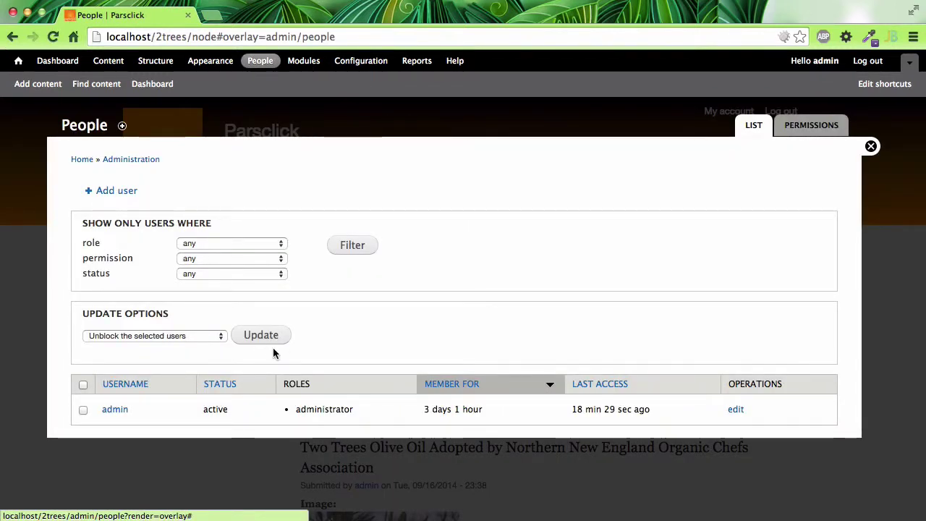
left_click(801, 135)
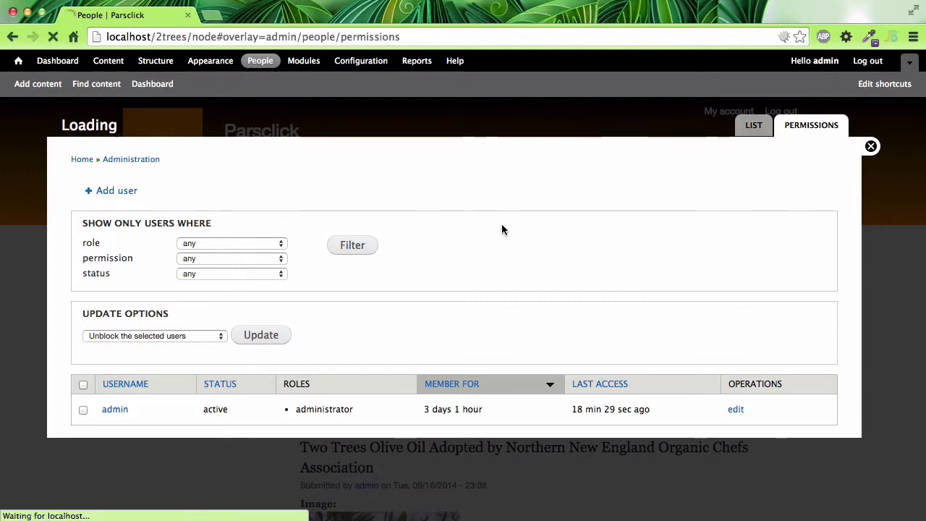
scroll(369, 318, "down", 2)
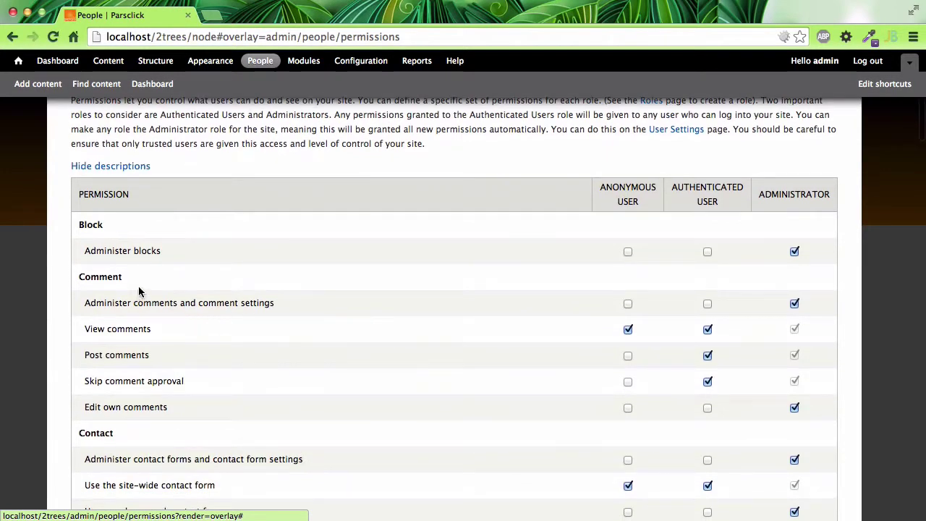
scroll(117, 277, "down", 1)
left_click_drag(78, 244, 154, 381)
left_click(222, 385)
scroll(222, 385, "down", 1)
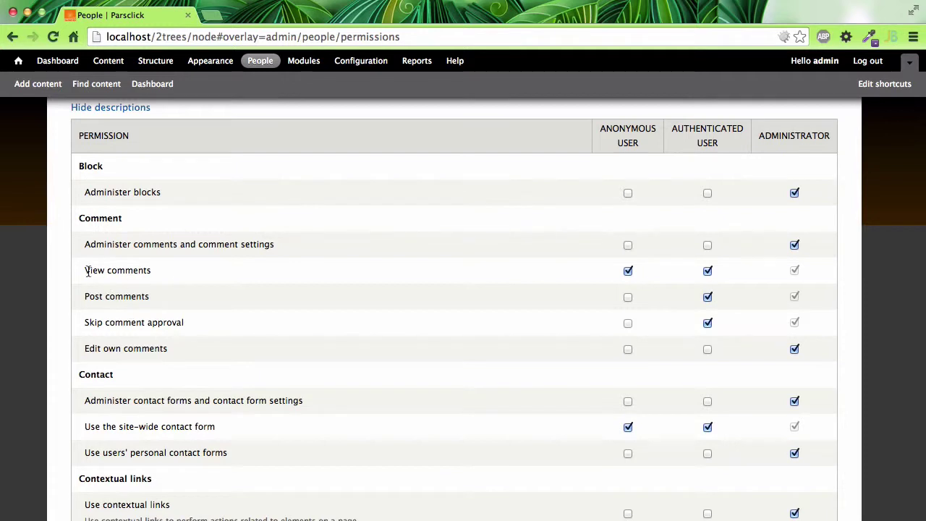
left_click_drag(81, 296, 151, 297)
left_click_drag(83, 324, 192, 318)
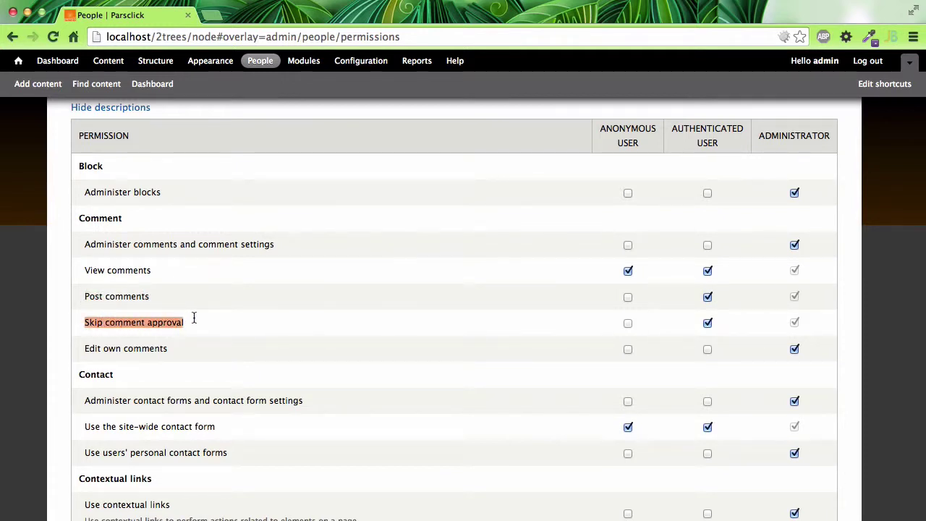
left_click_drag(84, 295, 147, 298)
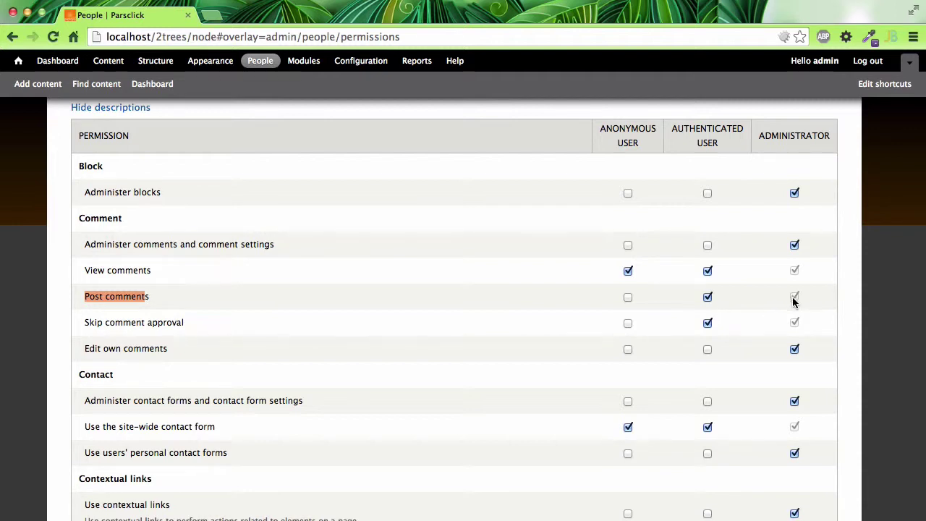
mouse_move(793, 300)
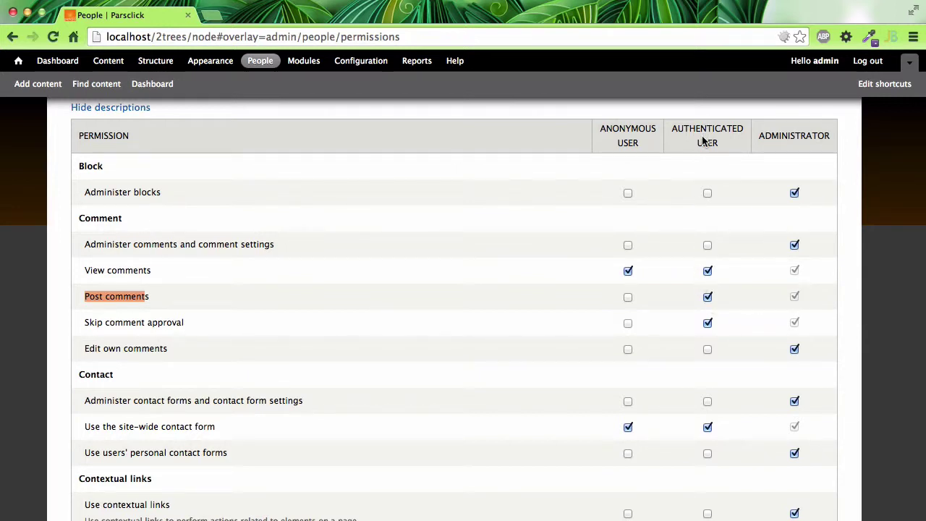
Toggle the Post comments permission for authenticated users off and back on.
left_click(706, 297)
left_click(706, 297)
left_click(706, 297)
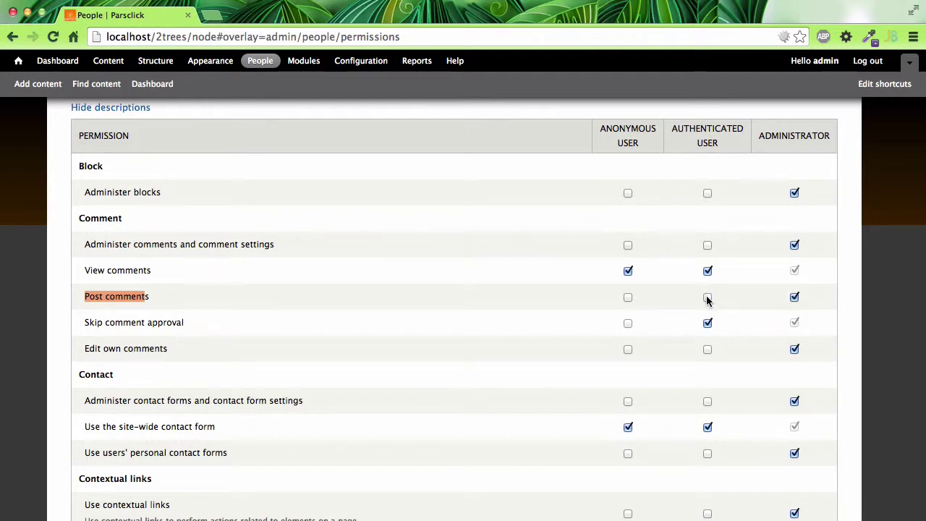
left_click(706, 297)
left_click(706, 297)
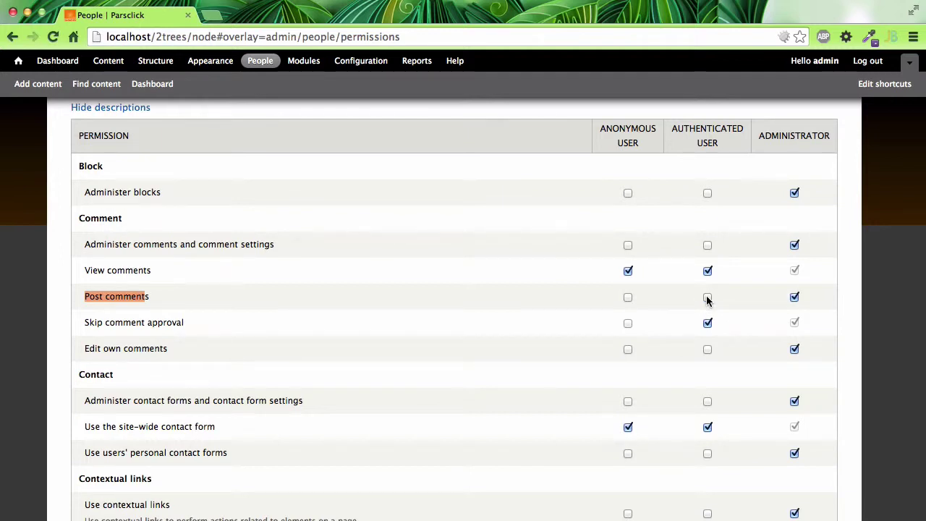
left_click(794, 298)
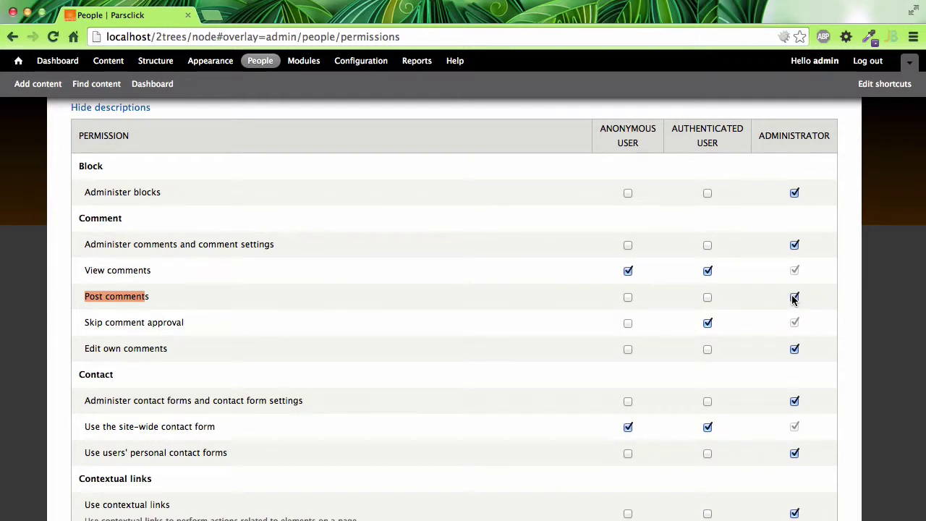
left_click(706, 297)
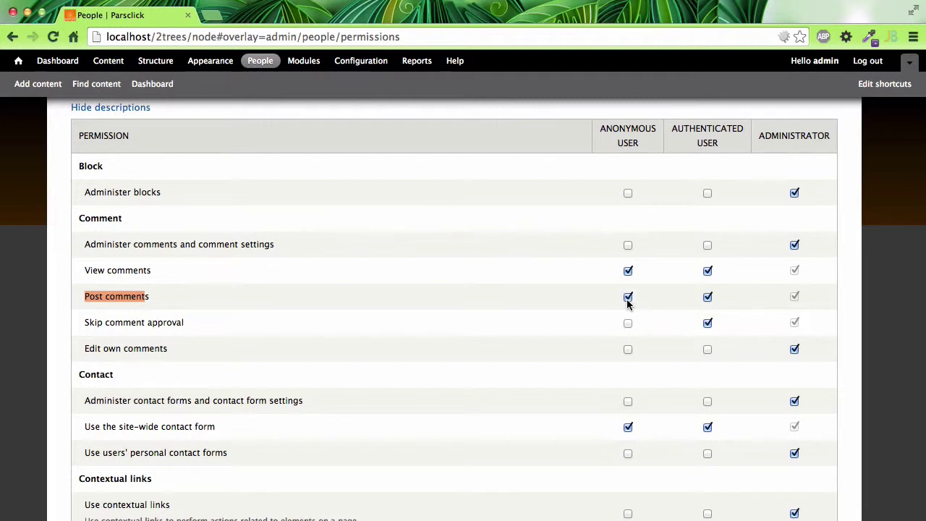
Try granting Post comments to anonymous users, revoke it again, and close the permissions without saving.
left_click(627, 297)
left_click(627, 297)
left_click(708, 322)
left_click_drag(147, 323, 195, 323)
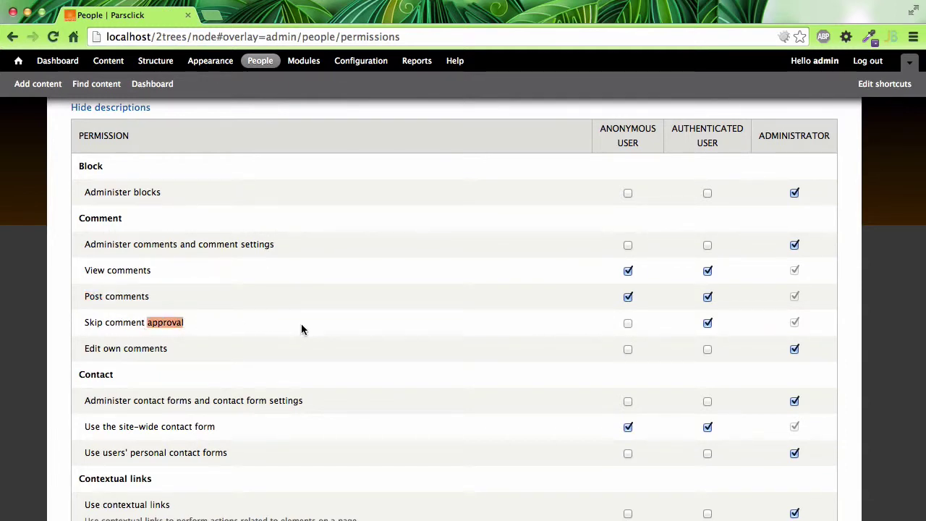
left_click(627, 298)
scroll(546, 337, "down", 2)
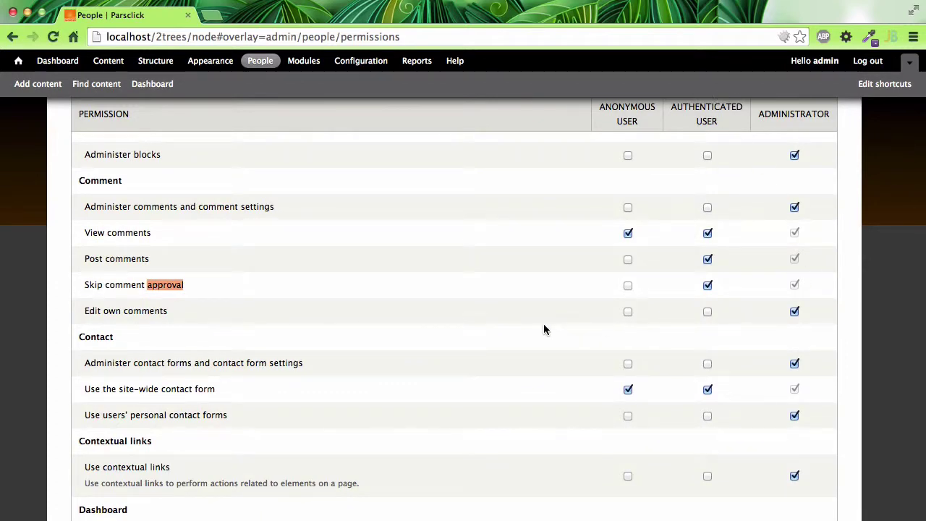
scroll(544, 327, "down", 5)
scroll(544, 329, "up", 15)
left_click(873, 150)
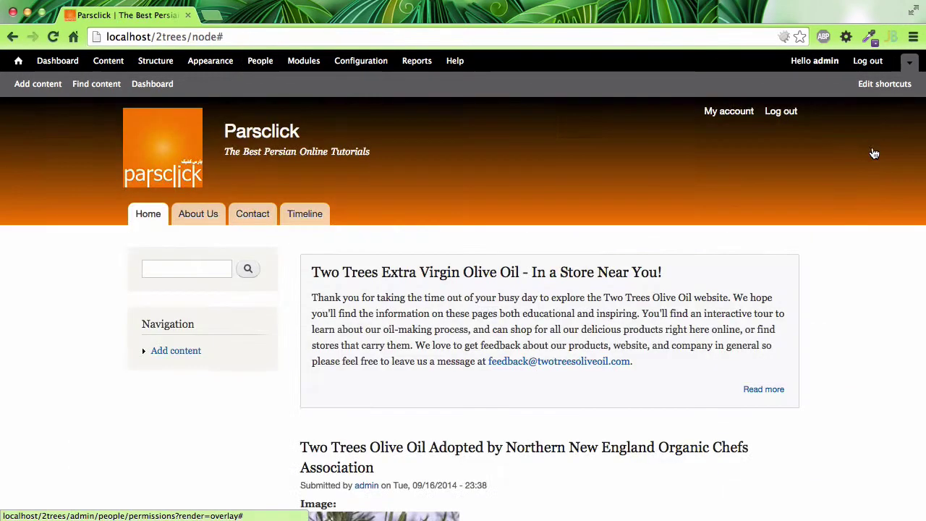
View the site's content types and return to the home page.
left_click(150, 63)
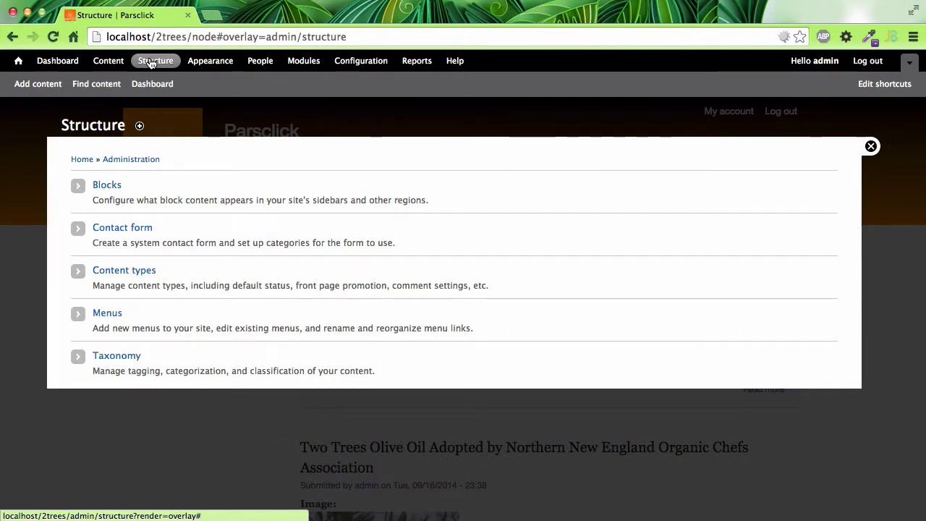
left_click(116, 271)
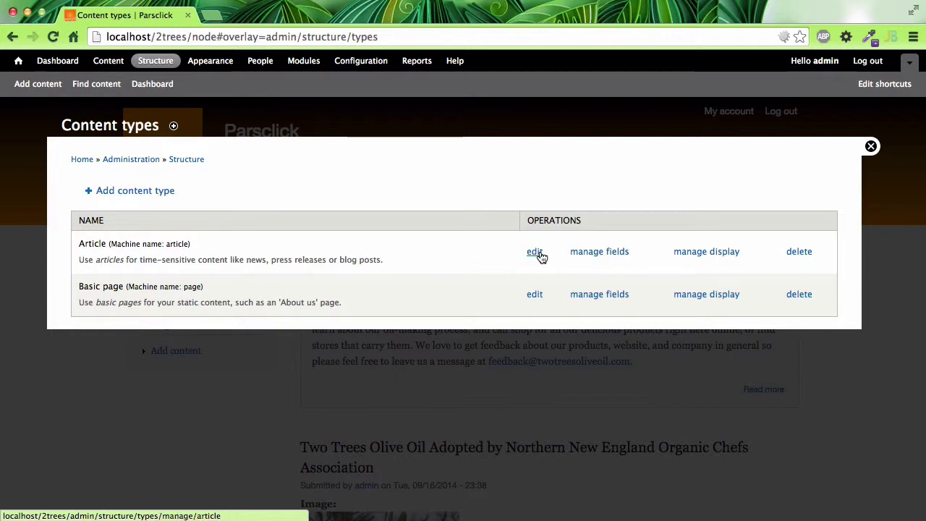
left_click(871, 146)
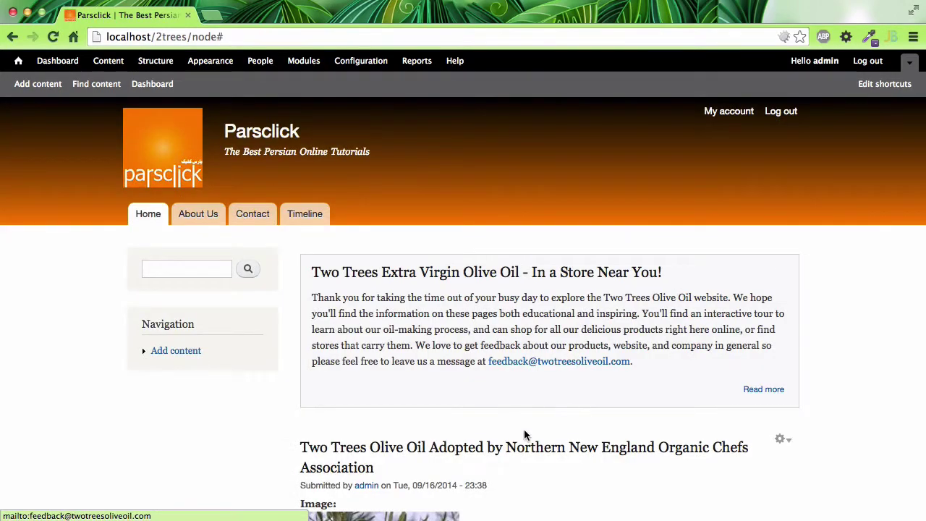
Open the article on Two Trees Olive Oil's adoption by the chefs association and enter "Nice!" as the new comment's subject.
scroll(525, 432, "down", 3)
left_click(405, 229)
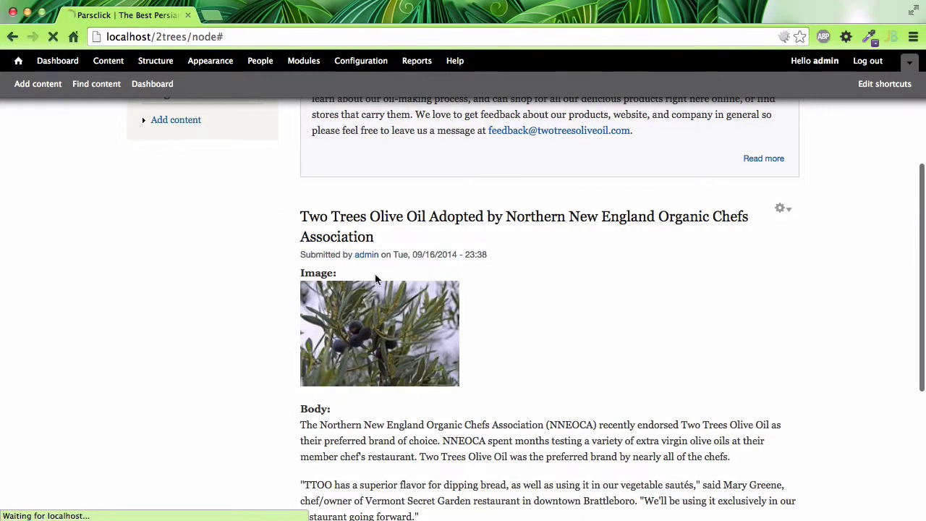
scroll(448, 429, "down", 15)
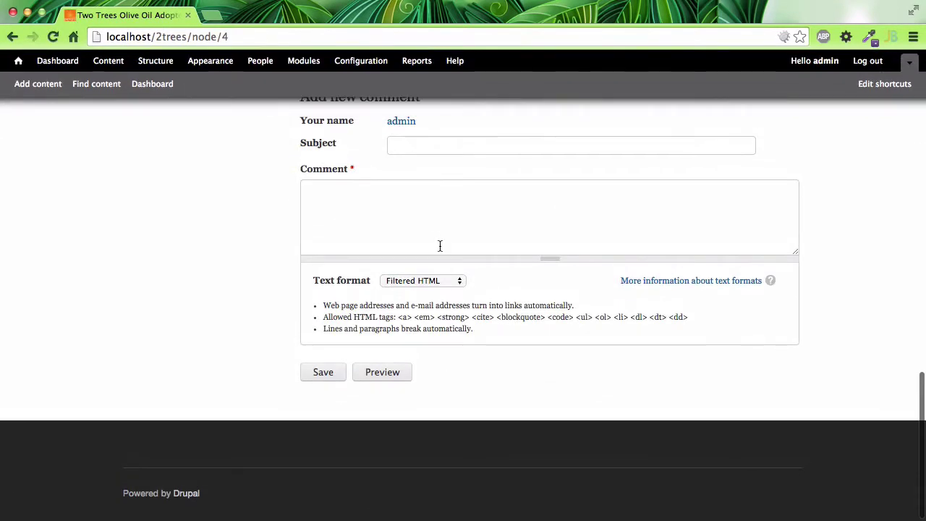
scroll(438, 243, "up", 2)
left_click(468, 260)
type("Nice!")
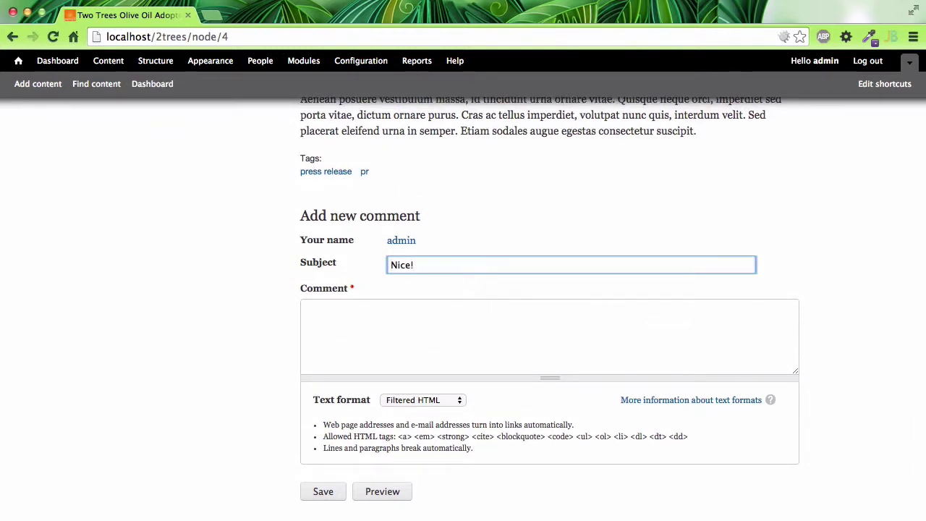
Write "Thank you very much for this great article!" as the comment text and save the comment.
left_click(304, 309)
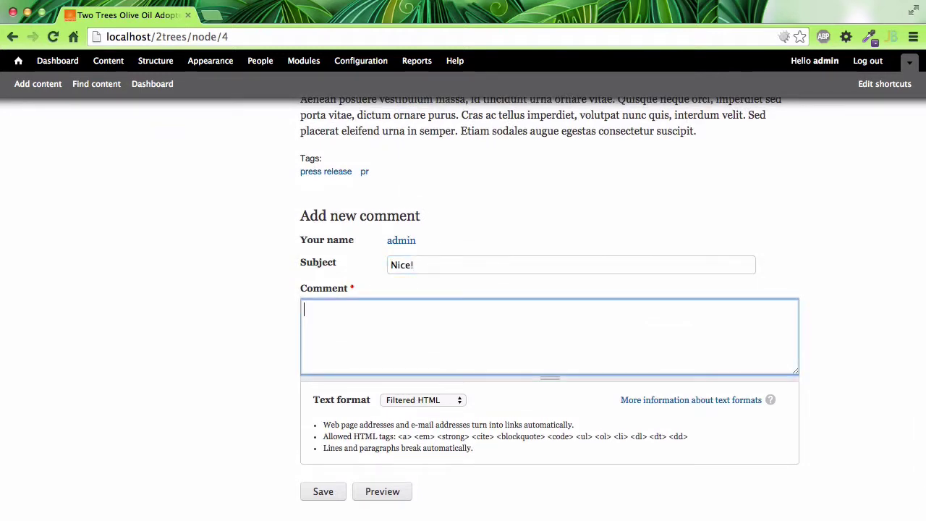
type("Thank you very Much")
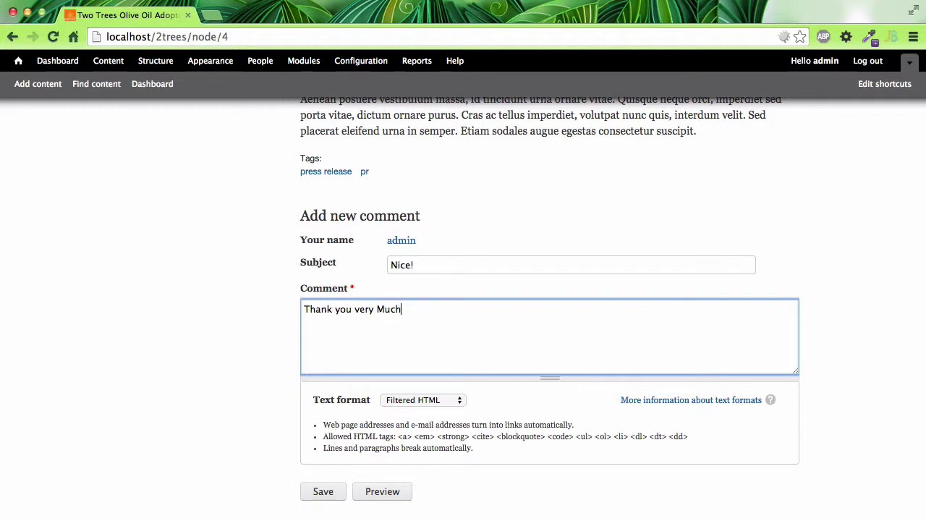
key("BackSpace")
key("BackSpace")
key("BackSpace")
key("BackSpace")
type("much for this grea")
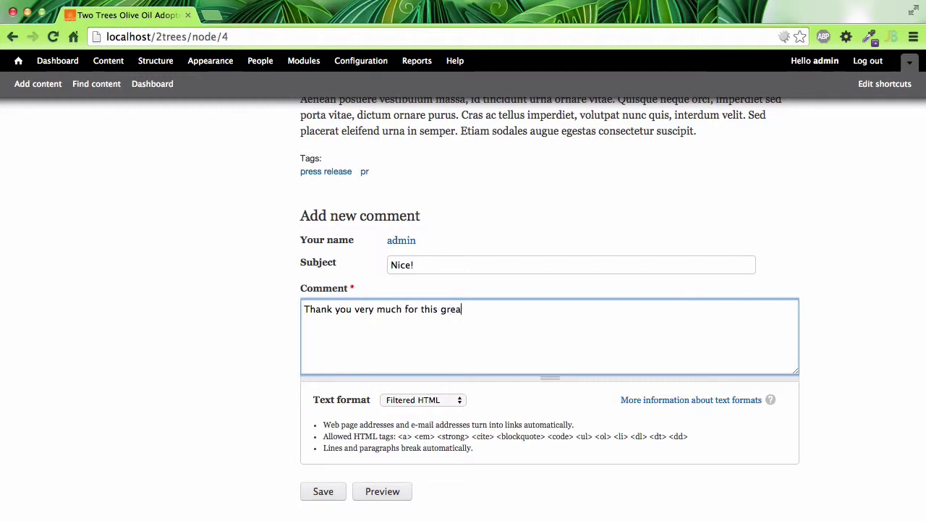
type("t articl")
left_click(469, 264)
key("BackSpace")
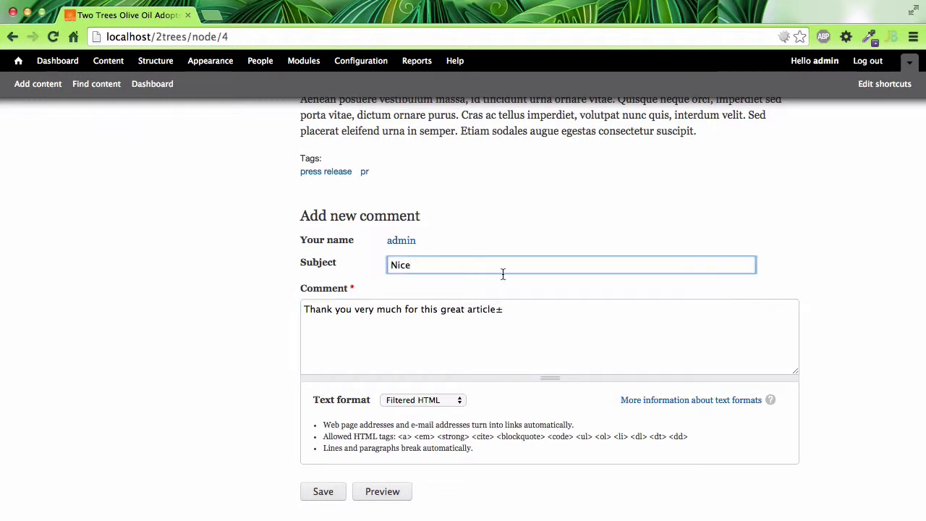
type("!")
left_click(533, 309)
key("BackSpace")
type("!")
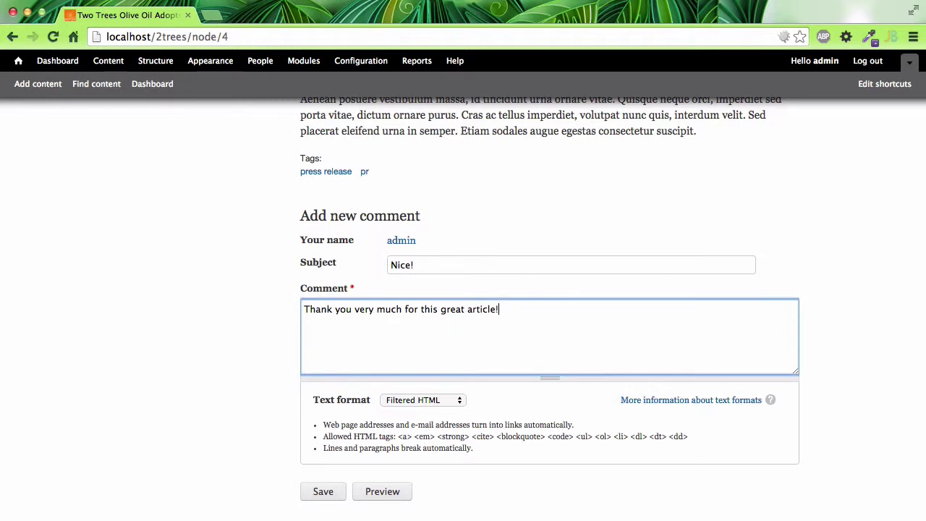
left_click(323, 494)
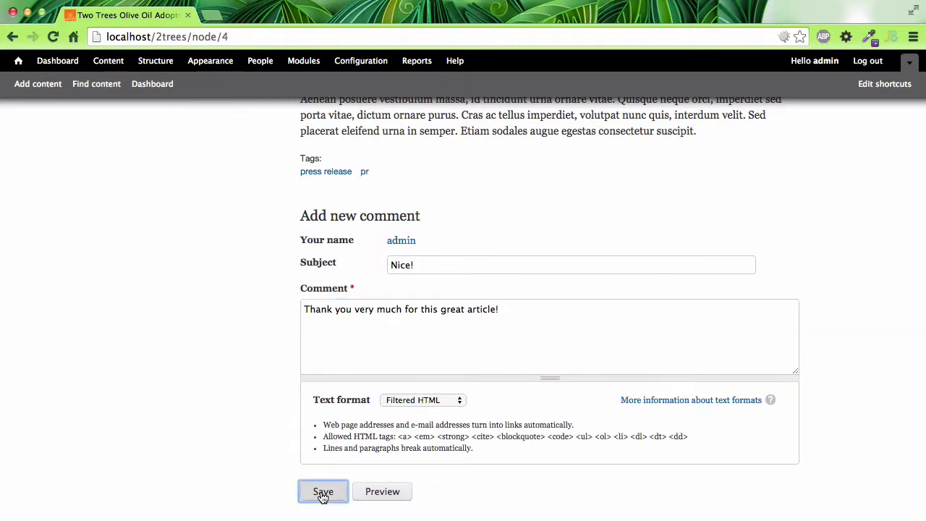
Examine the posted comment's new marker, title and available actions.
scroll(263, 442, "up", 4)
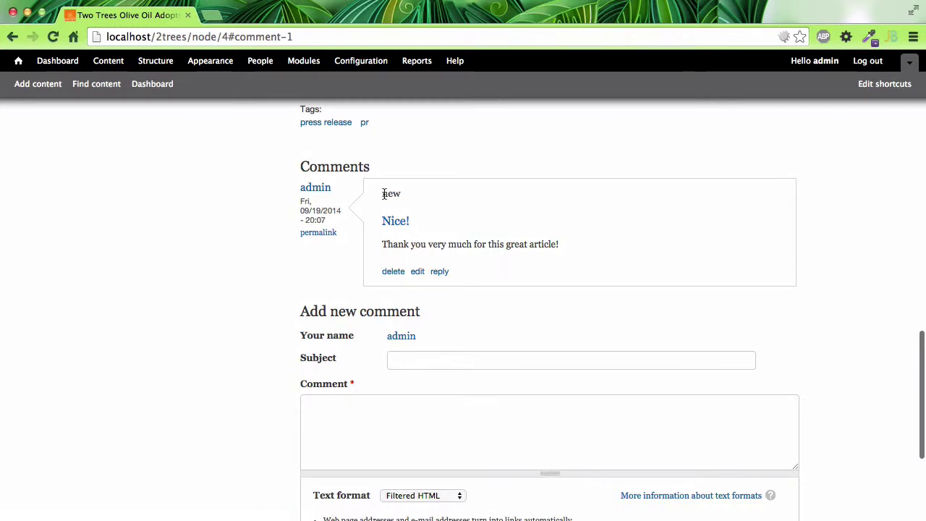
left_click_drag(382, 193, 401, 193)
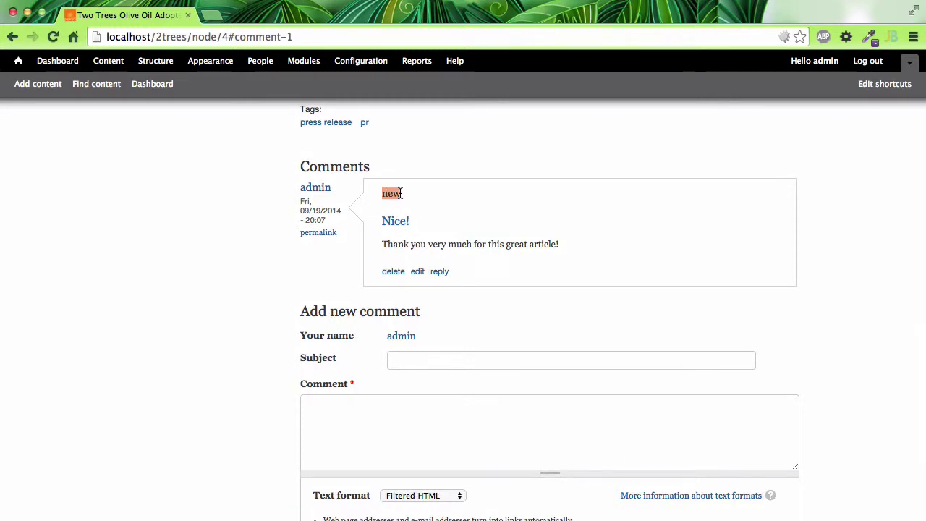
left_click(409, 354)
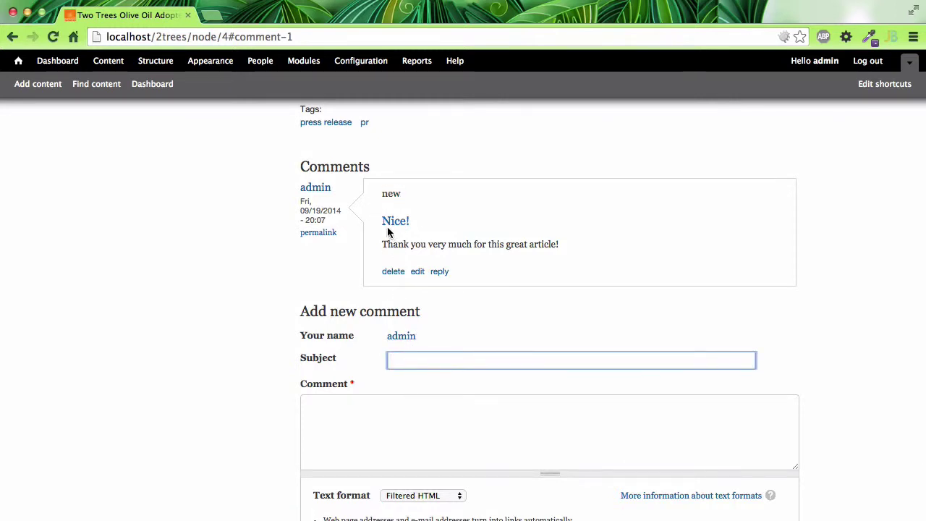
left_click_drag(381, 220, 415, 224)
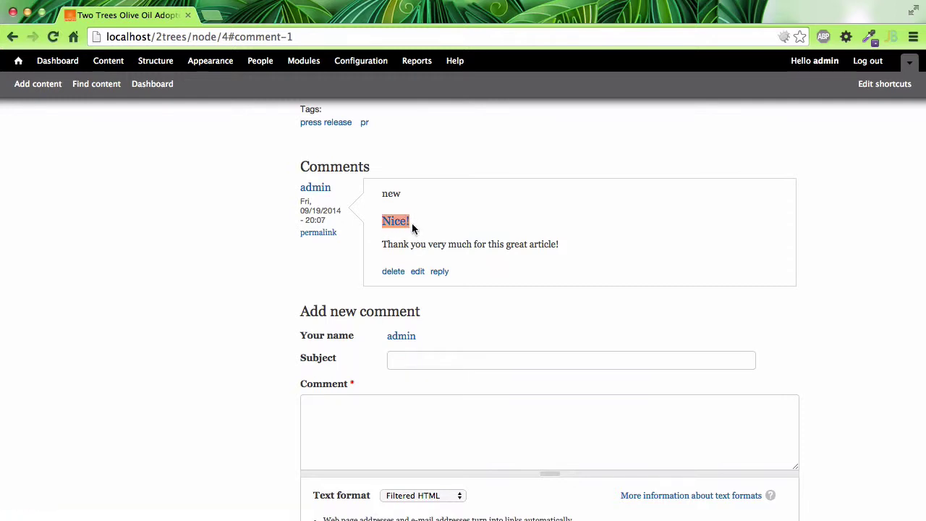
left_click_drag(380, 194, 401, 194)
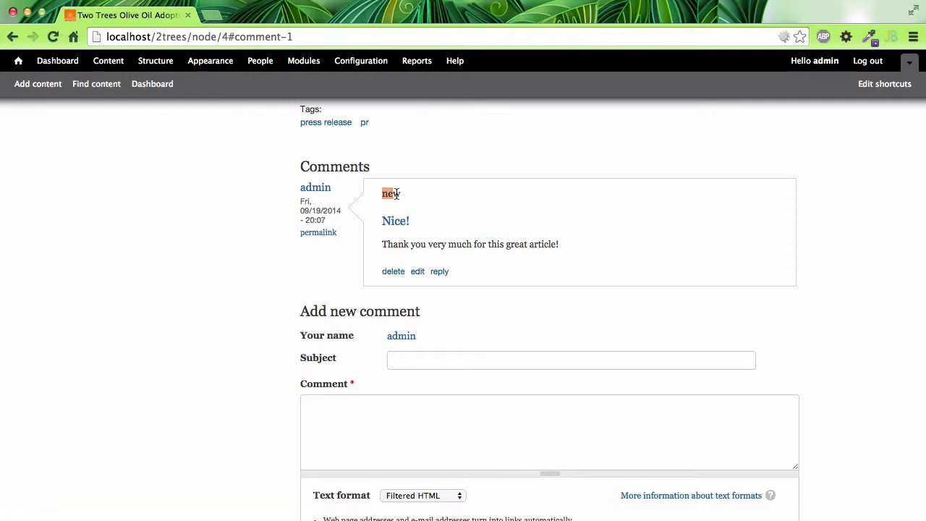
left_click(412, 358)
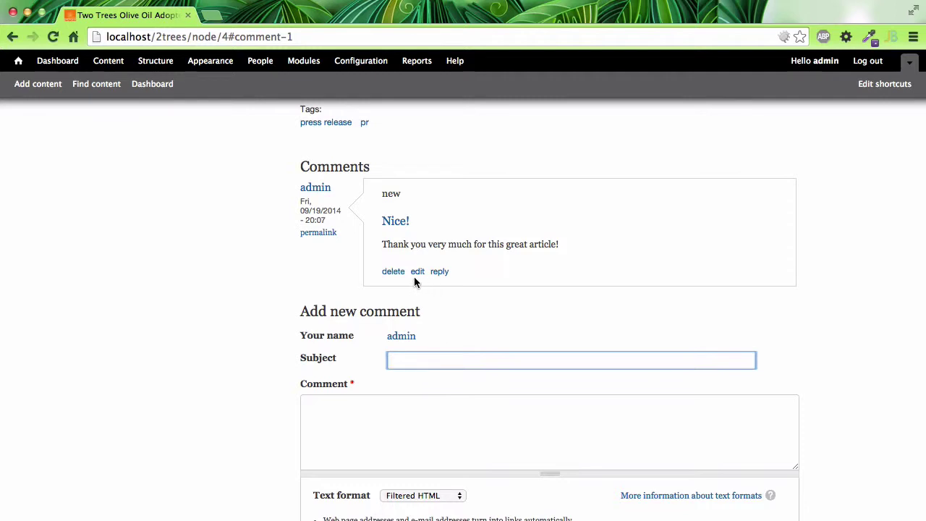
Reply to the "Nice!" comment with the subject "Ok" and the text "Ok got that!", and save the reply.
left_click(439, 273)
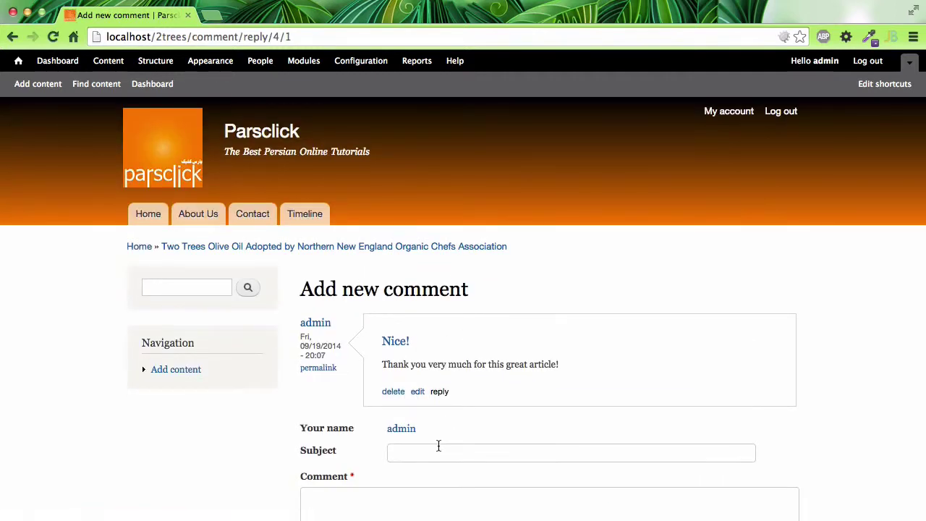
left_click(438, 447)
type("Ok")
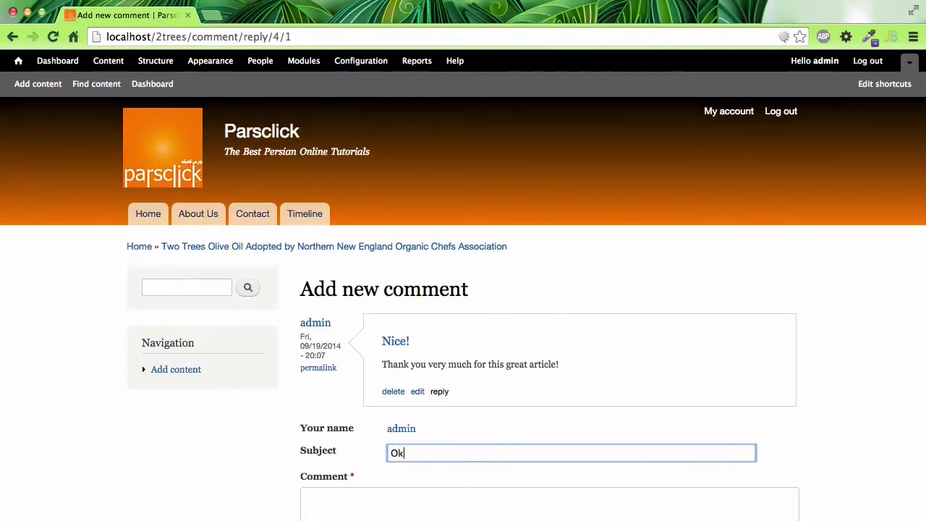
scroll(502, 388, "down", 2)
left_click(411, 460)
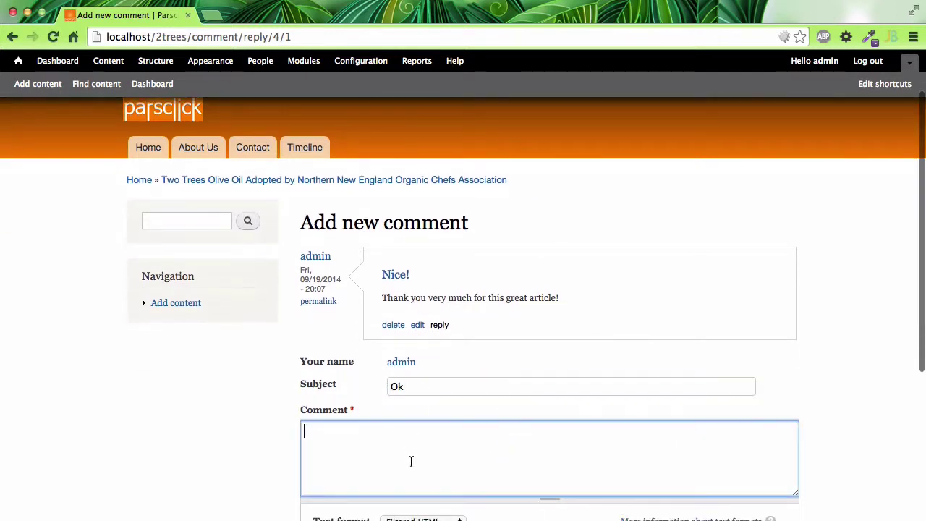
type("O")
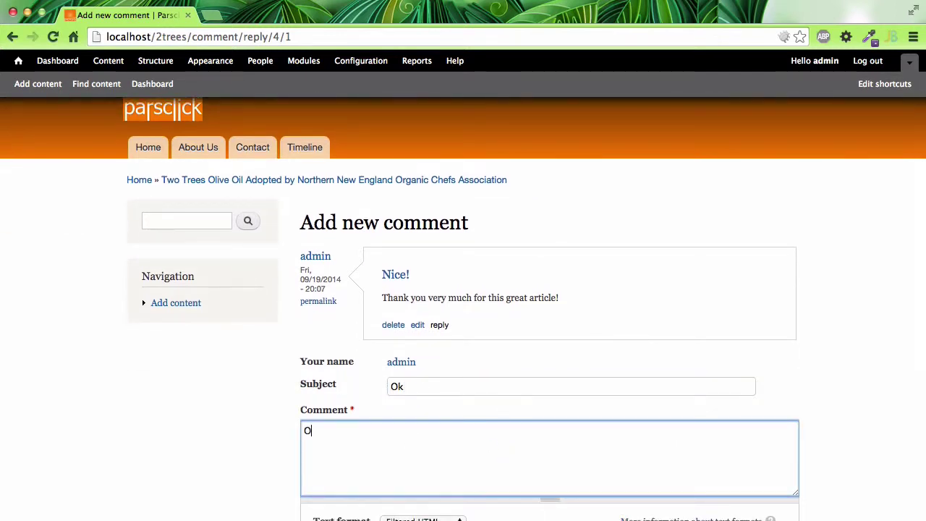
type("k got that!")
scroll(519, 452, "down", 3)
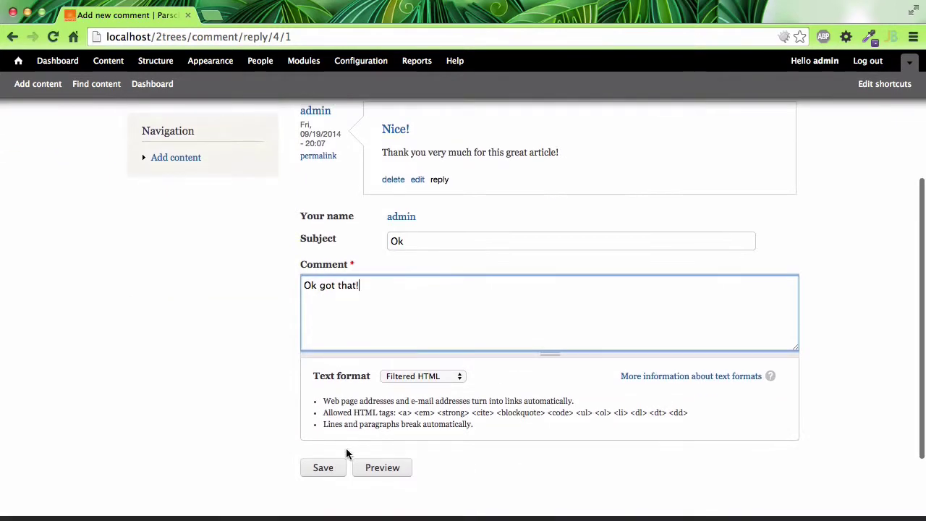
left_click(331, 466)
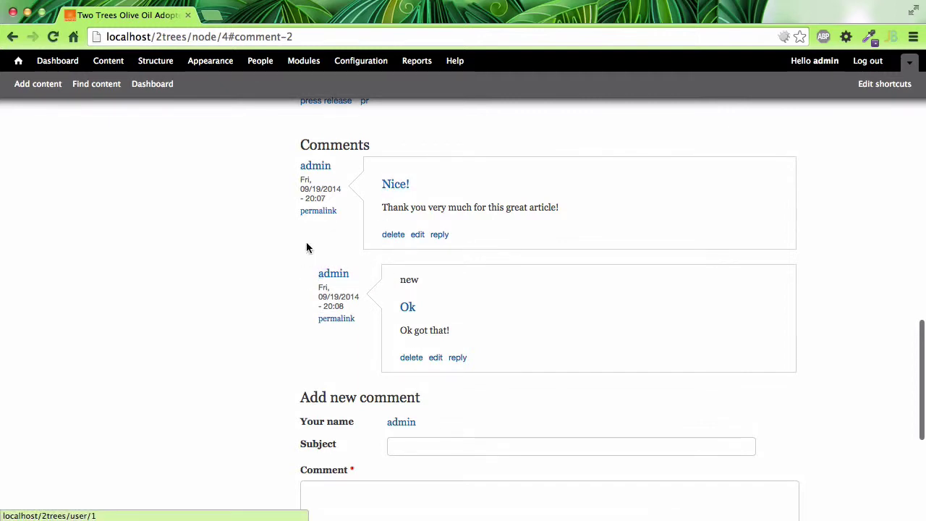
Open the Article content type's comment settings and view the default comment options for new content.
scroll(368, 243, "up", 3)
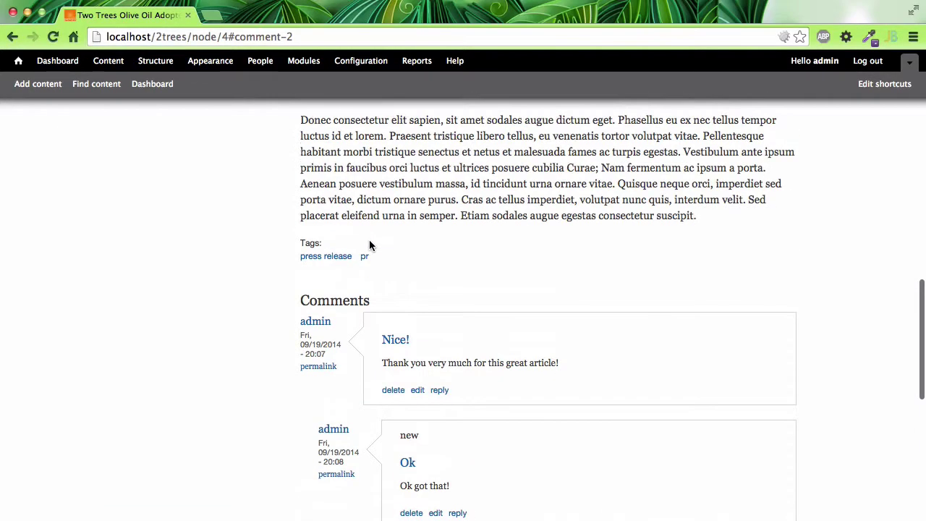
scroll(369, 245, "down", 3)
scroll(369, 244, "up", 10)
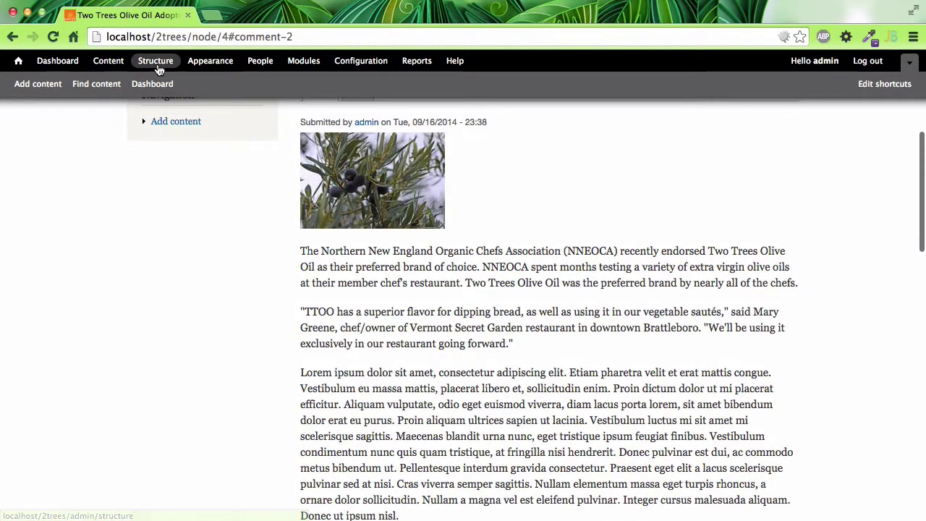
left_click(155, 60)
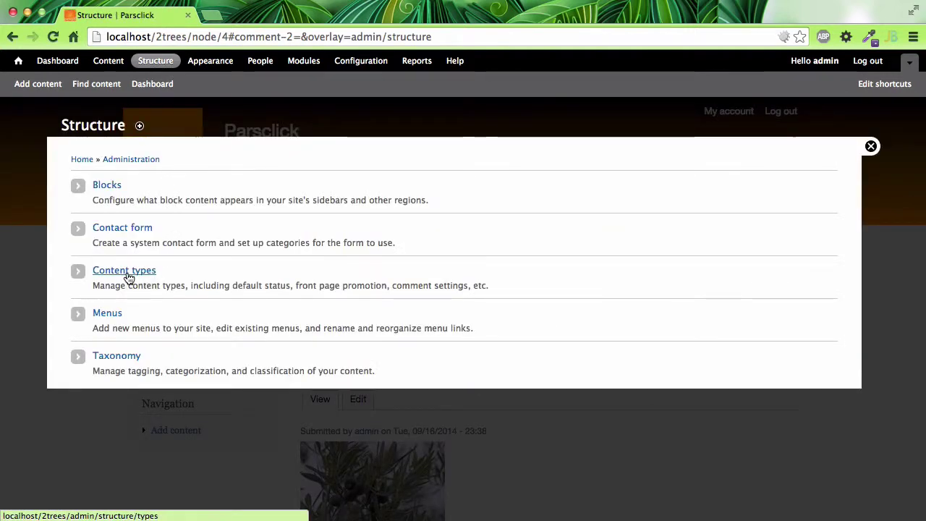
left_click(128, 274)
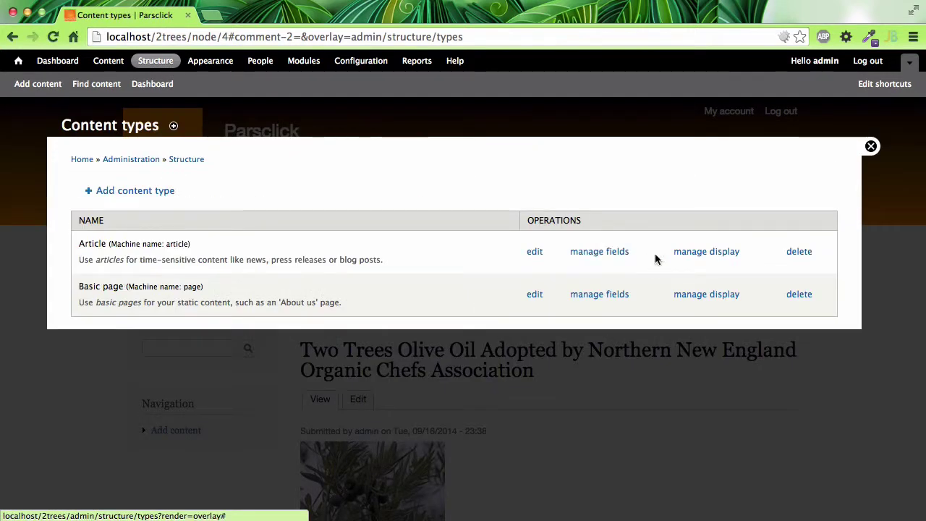
left_click(532, 252)
scroll(424, 299, "down", 5)
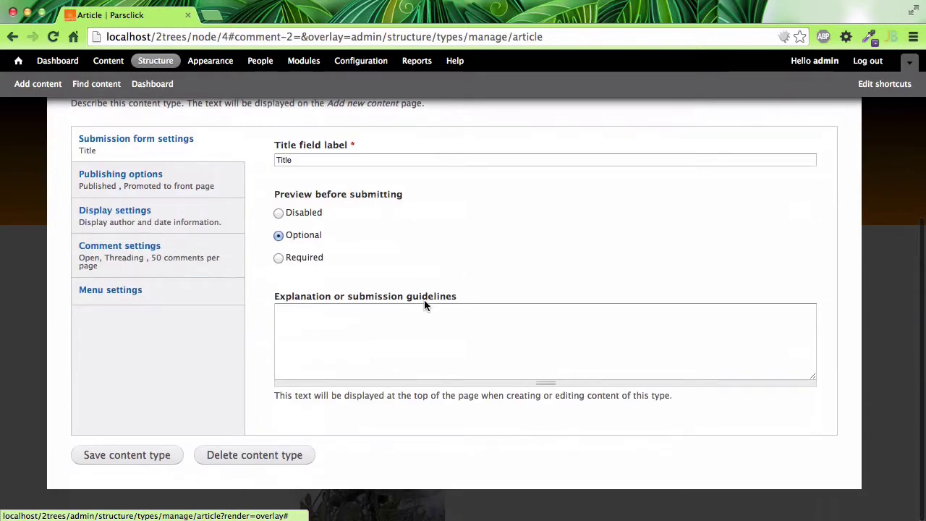
scroll(423, 299, "up", 1)
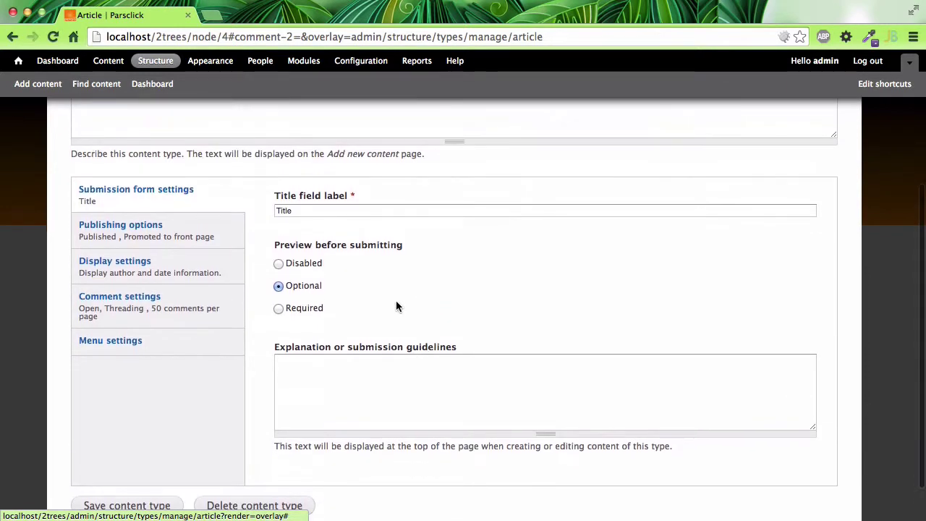
left_click(135, 307)
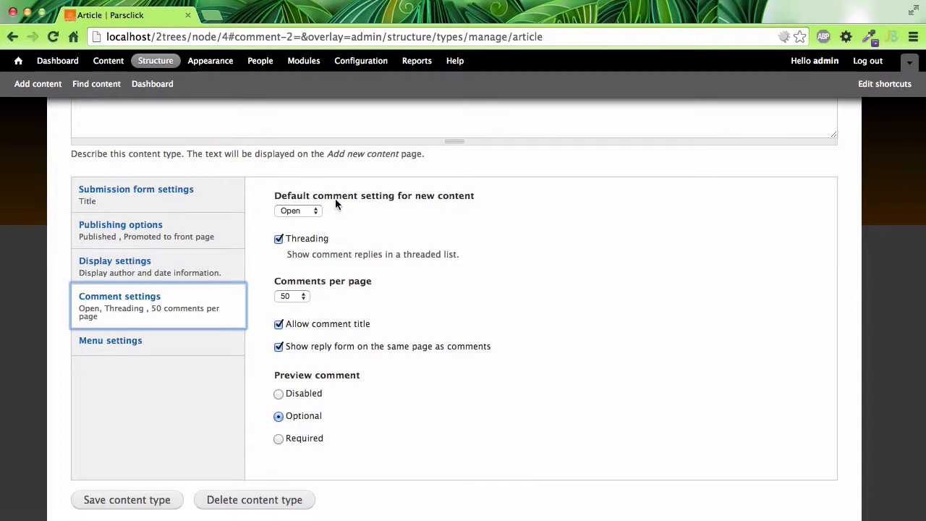
left_click(317, 210)
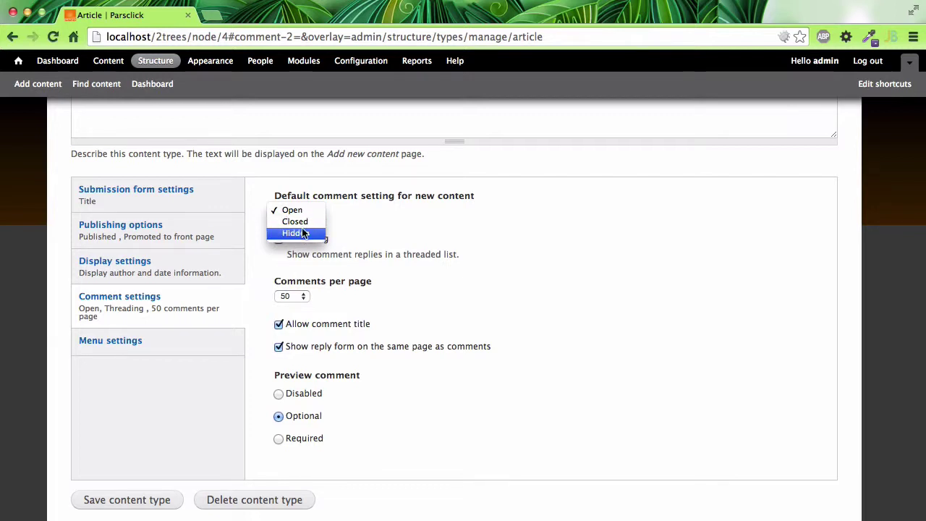
left_click(350, 223)
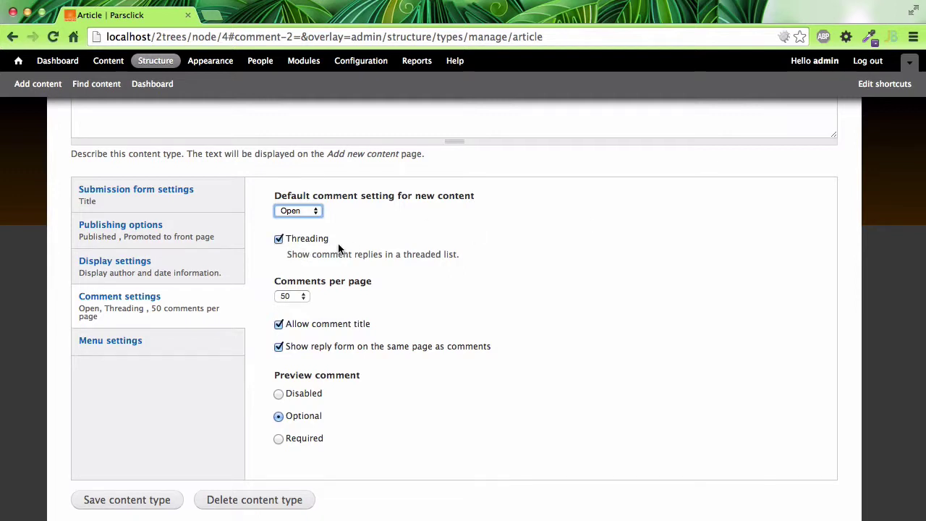
Disable comment threading for the Article content type, save it, and view the article's comments.
left_click(278, 238)
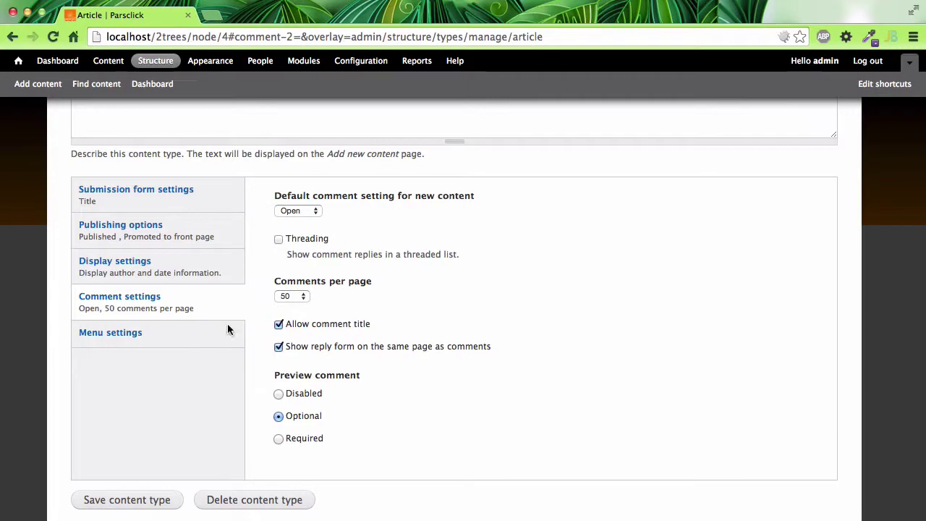
left_click(135, 501)
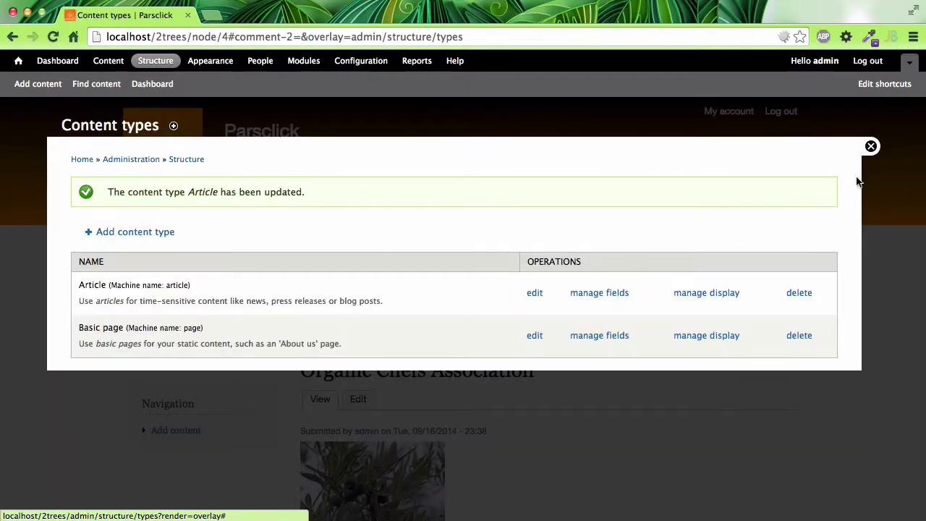
left_click(871, 146)
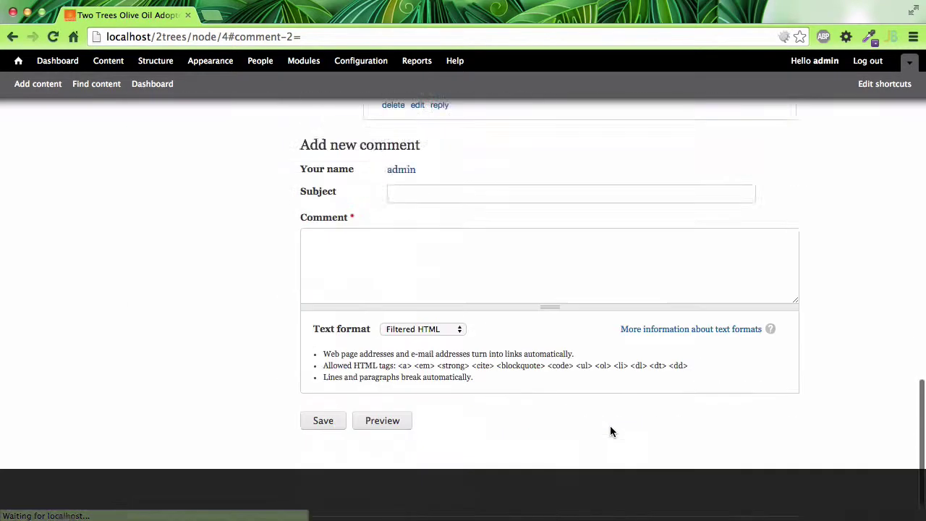
scroll(610, 431, "up", 5)
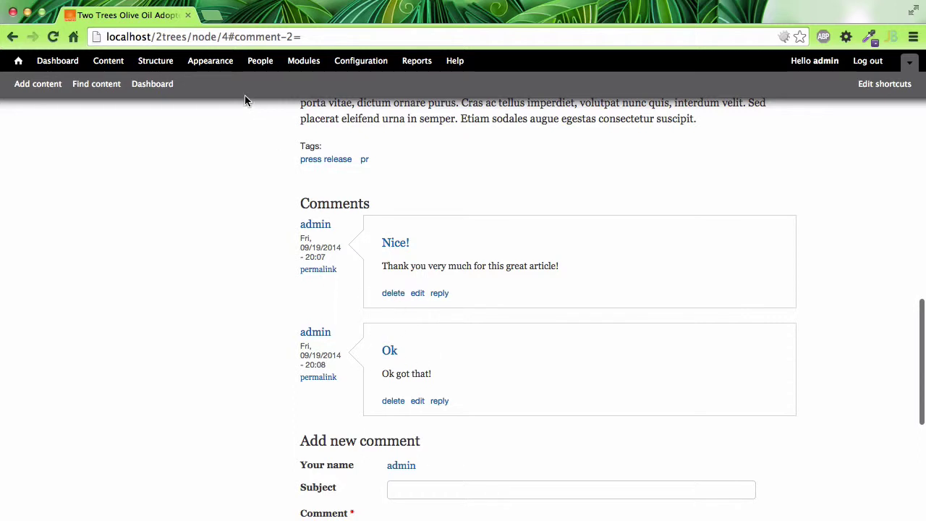
Re-enable threading in the Article content type's comment settings, save, and return to the article's comments.
left_click(155, 61)
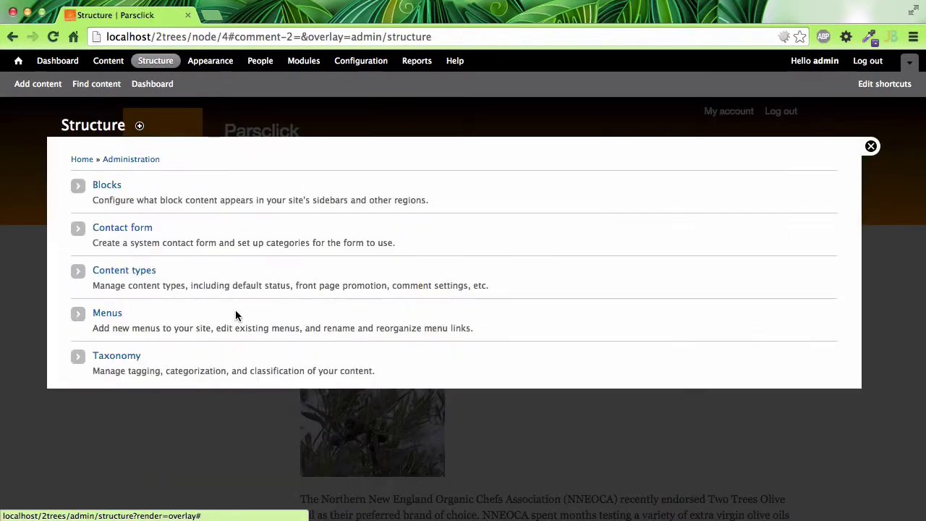
left_click(112, 272)
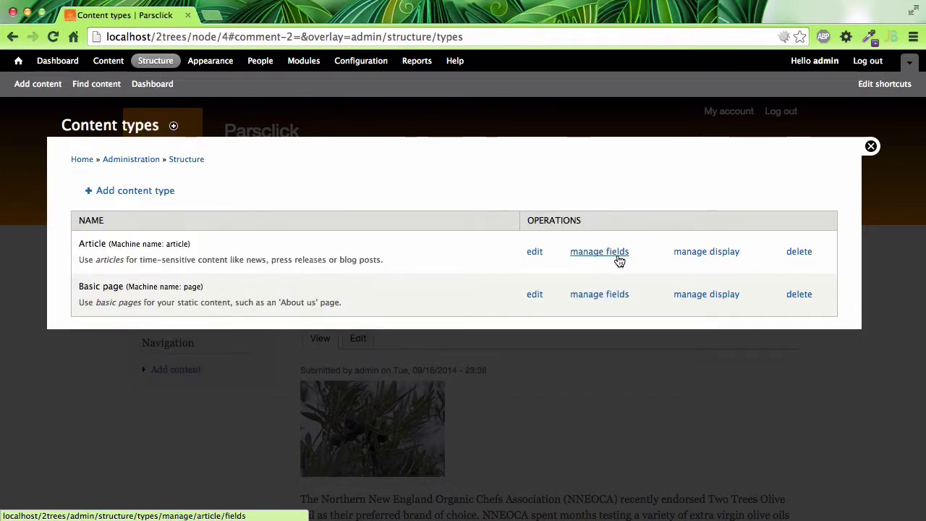
left_click(534, 253)
scroll(262, 398, "down", 5)
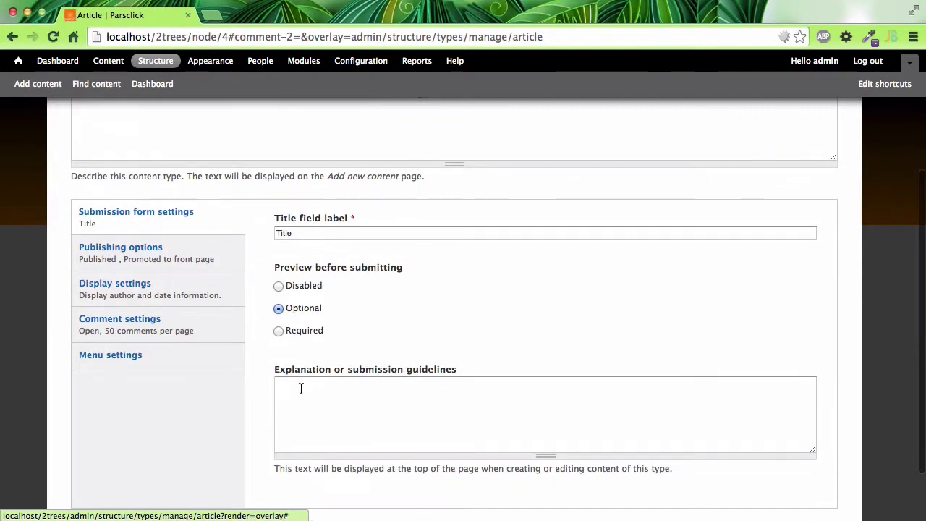
scroll(301, 390, "down", 2)
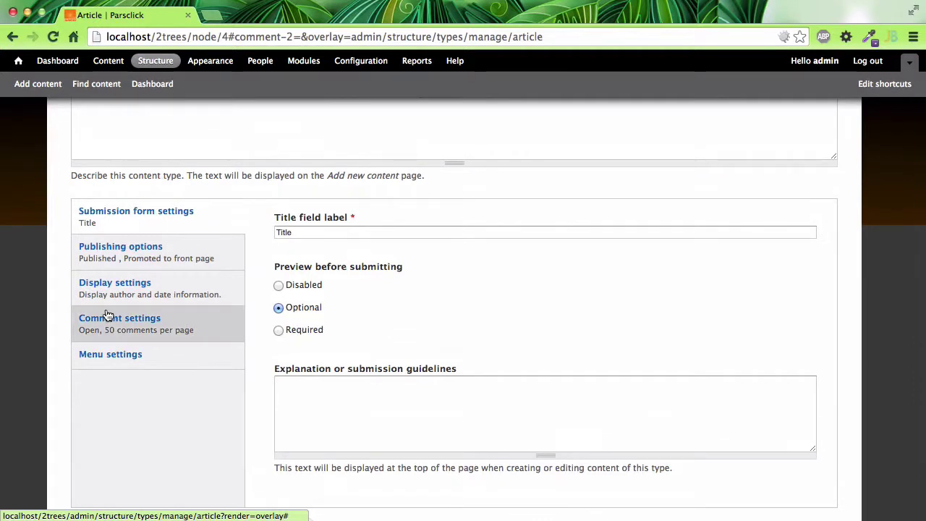
left_click(88, 363)
left_click(136, 326)
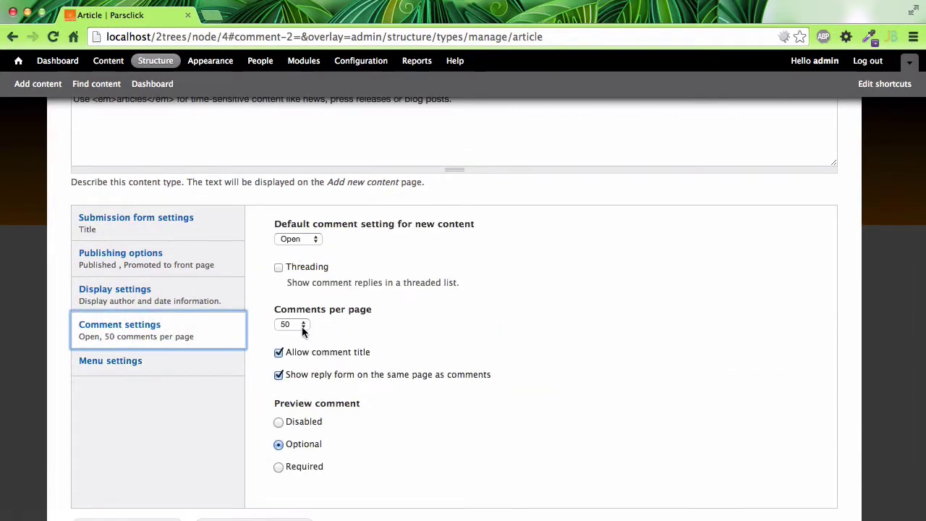
left_click(279, 267)
scroll(324, 307, "down", 2)
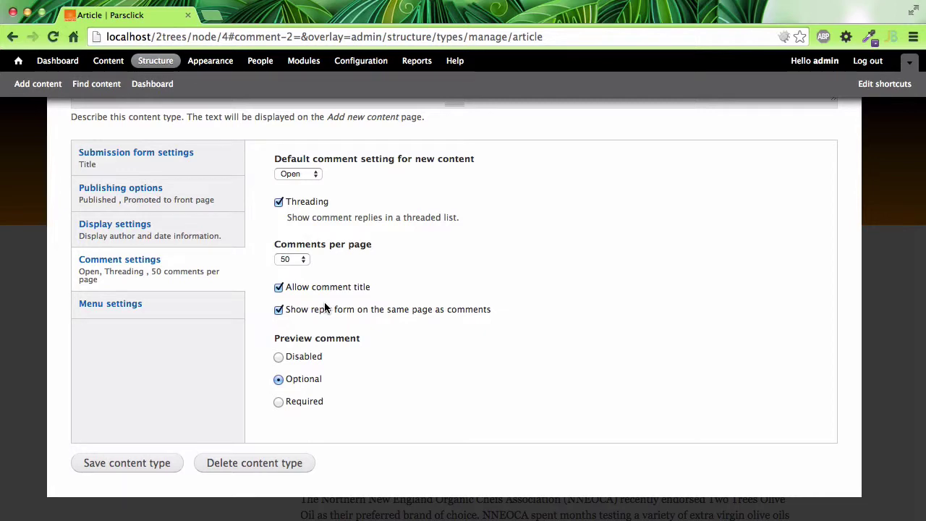
left_click(167, 467)
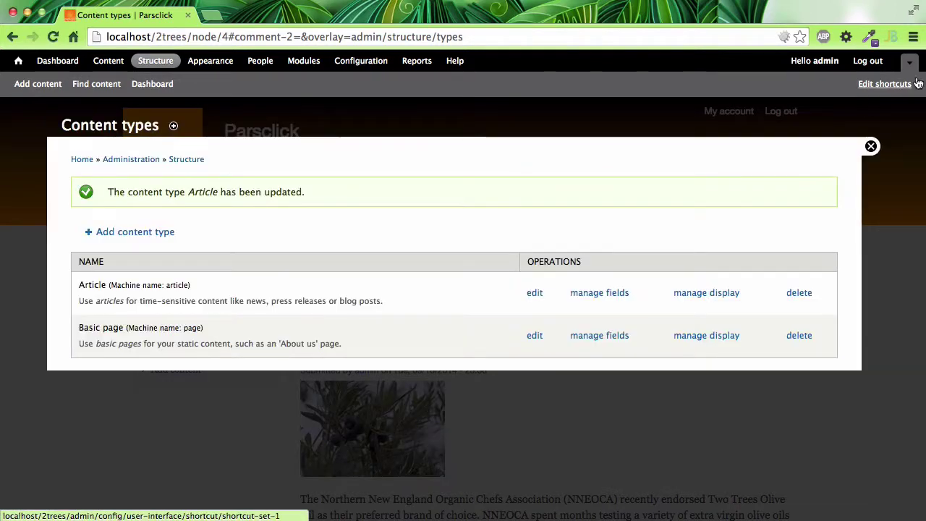
left_click(871, 146)
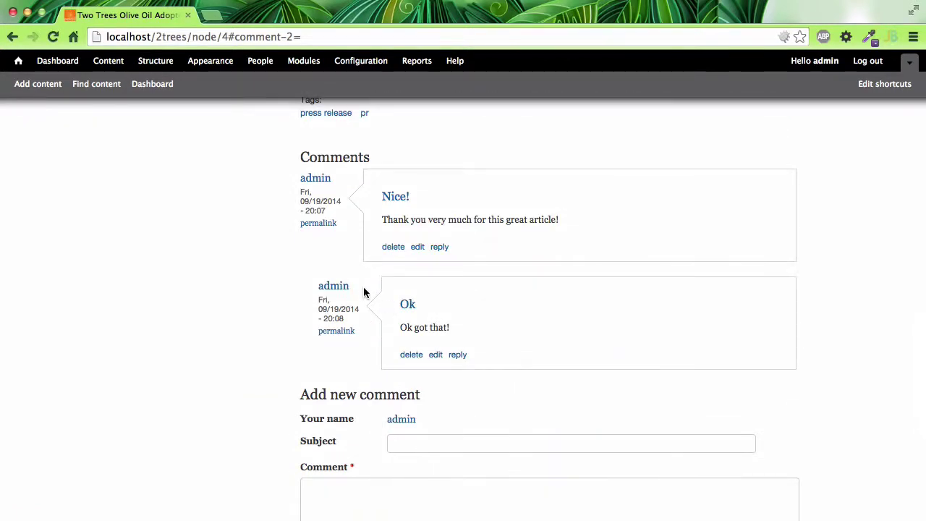
Set comments per page to 10 in the Article content type's comment settings.
scroll(388, 261, "up", 15)
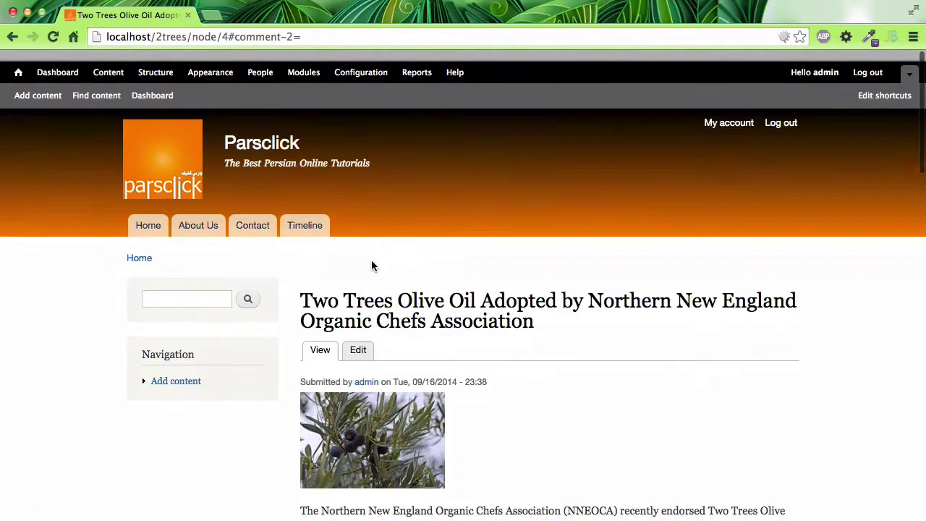
left_click(168, 61)
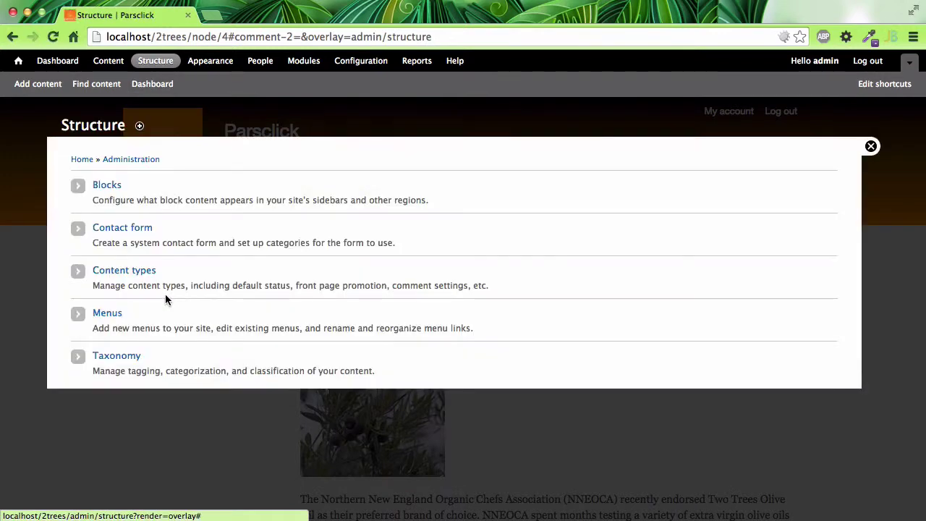
left_click(122, 277)
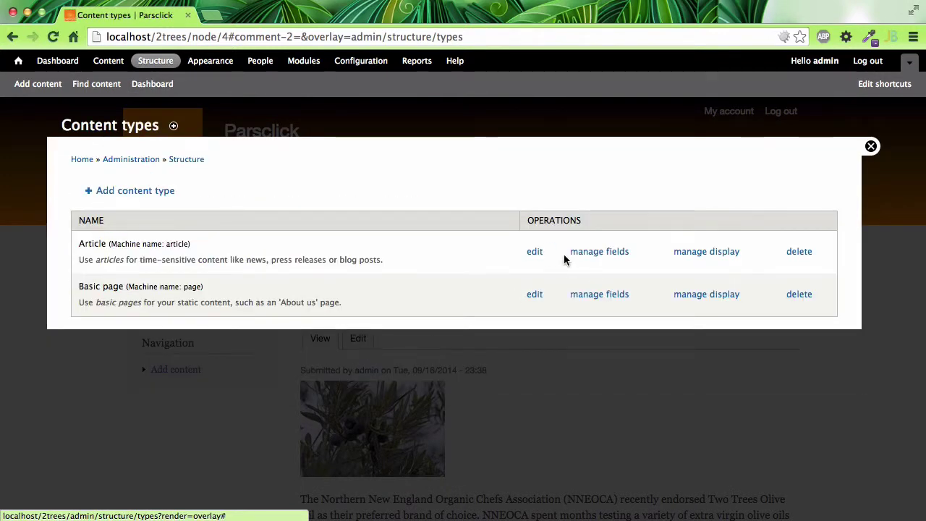
left_click(533, 251)
scroll(137, 398, "down", 3)
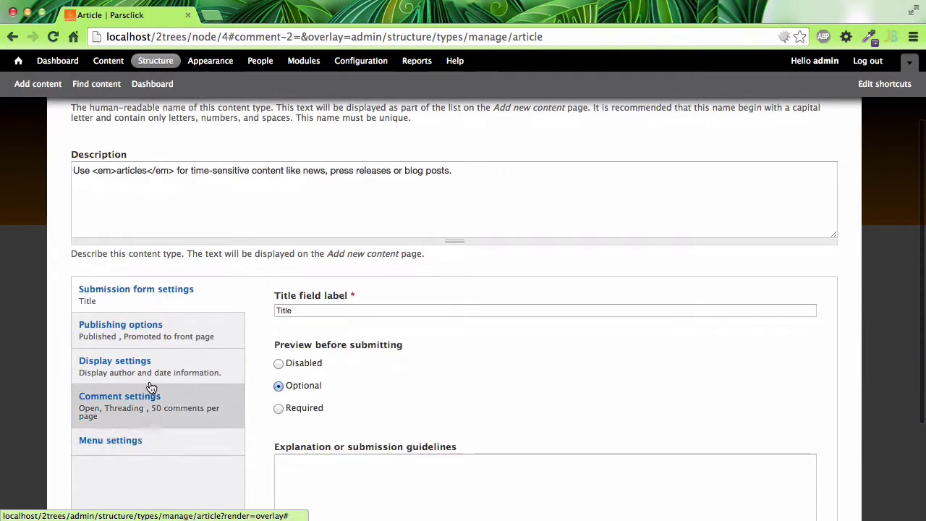
left_click(147, 409)
scroll(294, 426, "down", 2)
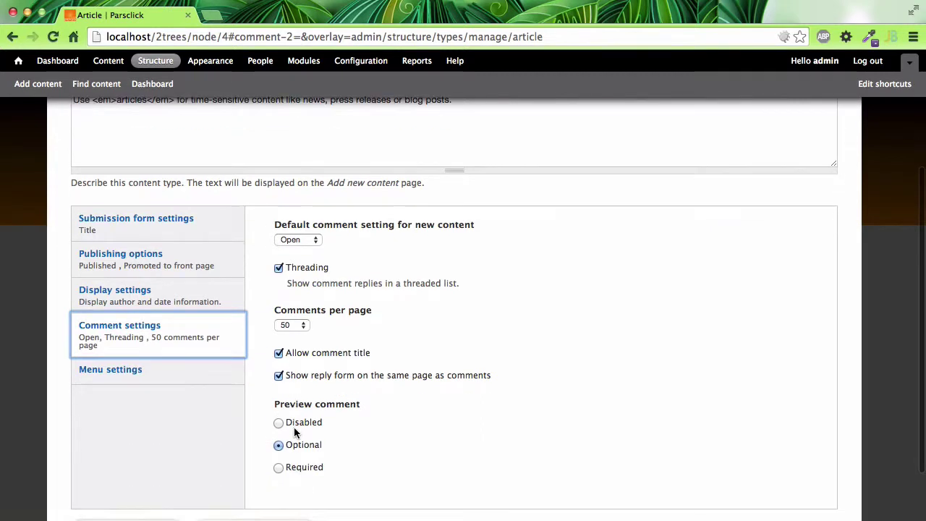
left_click(304, 326)
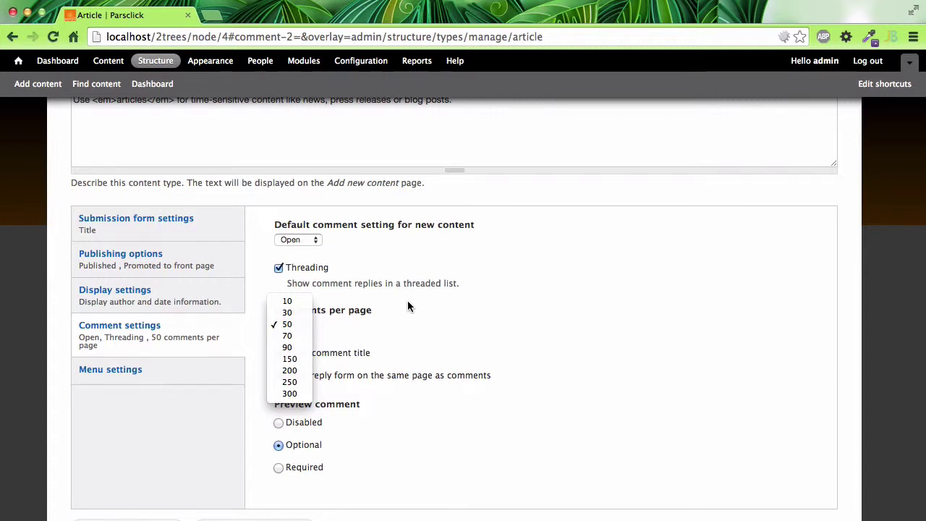
left_click(303, 311)
left_click(384, 335)
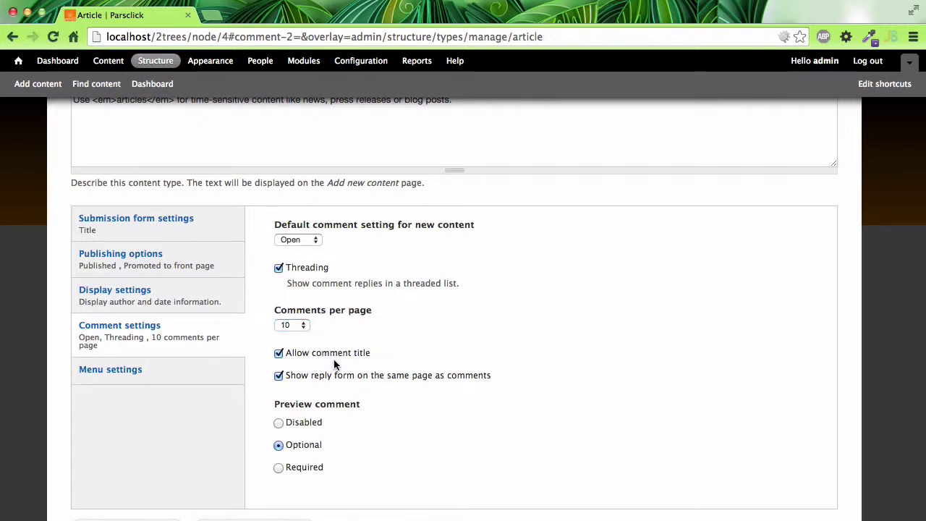
Disallow comment titles for the Article content type.
left_click(280, 353)
key("Tab")
scroll(447, 315, "down", 2)
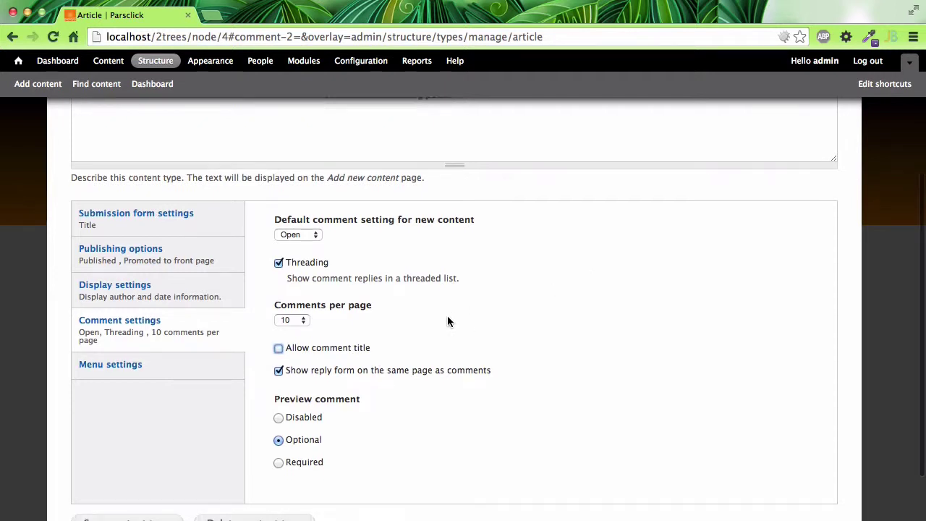
Save the Article content type, return to the article, and check its new comment form.
left_click(152, 455)
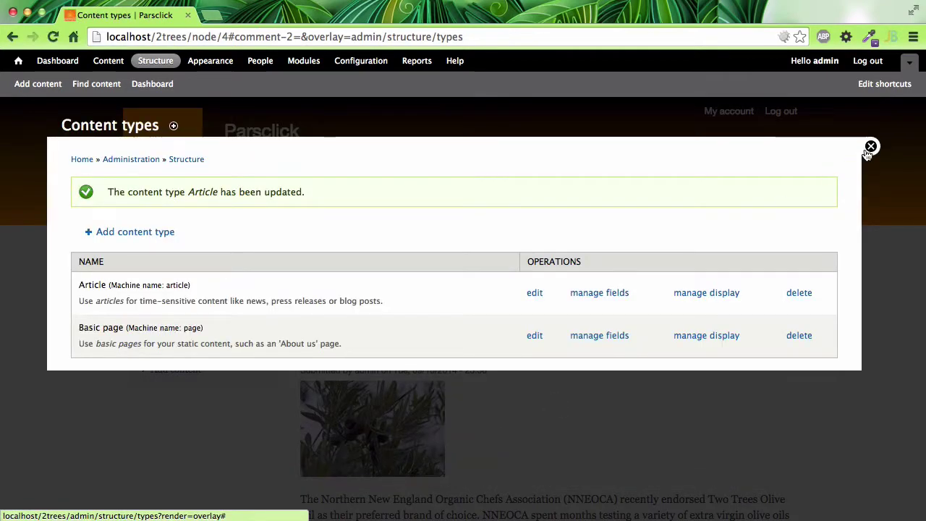
left_click(870, 147)
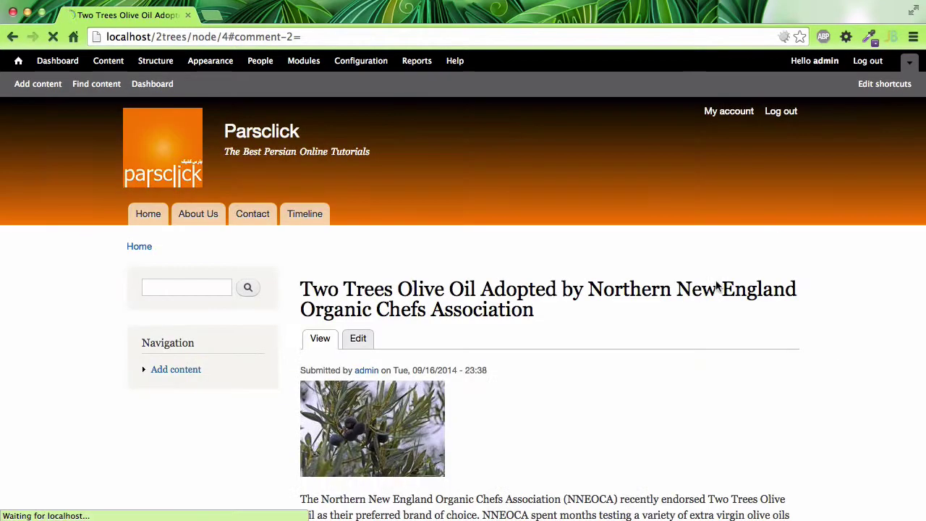
scroll(506, 342, "up", 4)
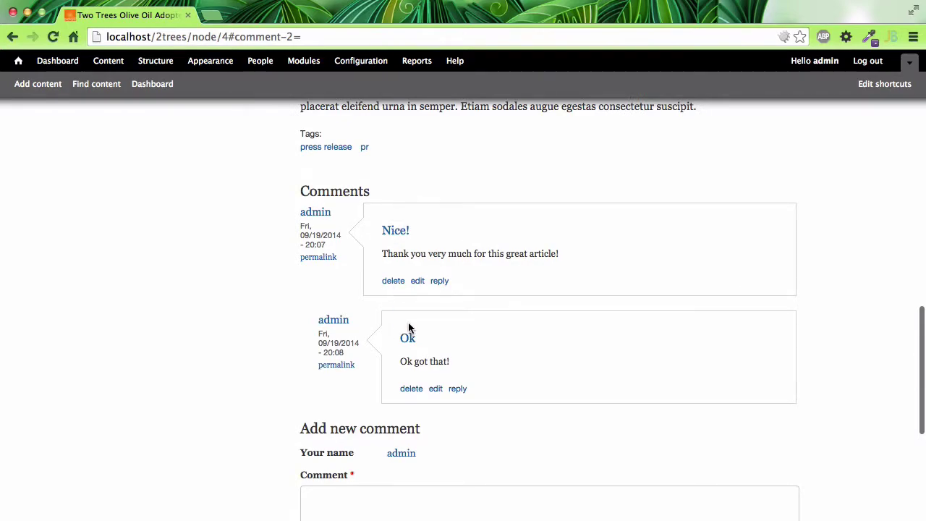
scroll(408, 327, "up", 5)
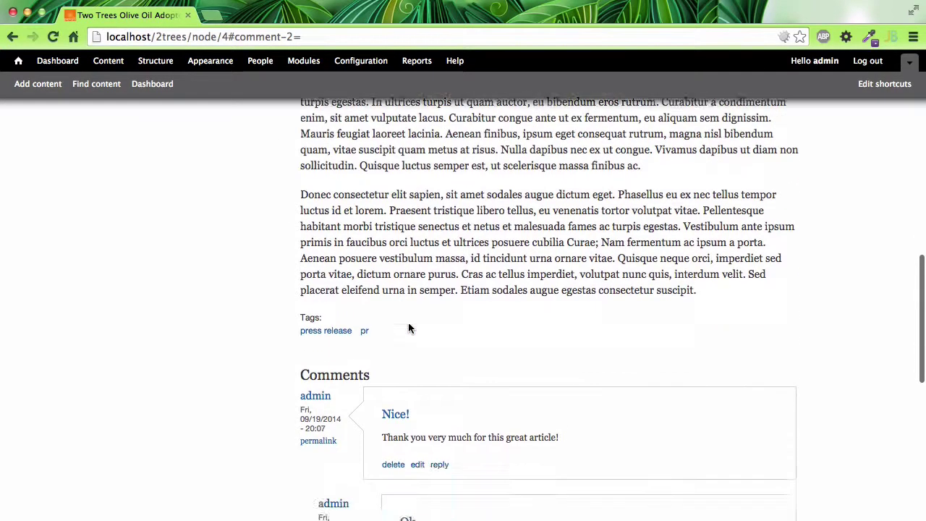
scroll(408, 325, "down", 5)
key("super+r")
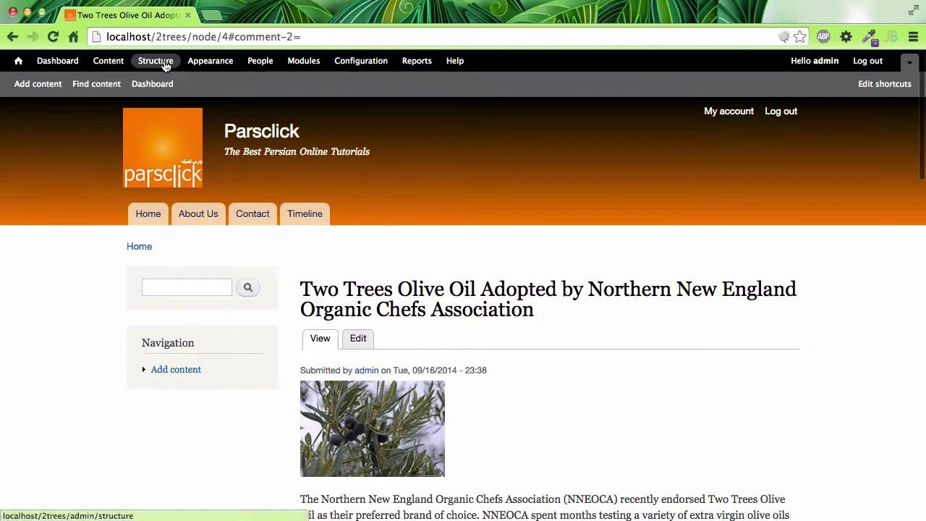
Allow comment titles again in the Article content type's comment settings.
left_click(155, 61)
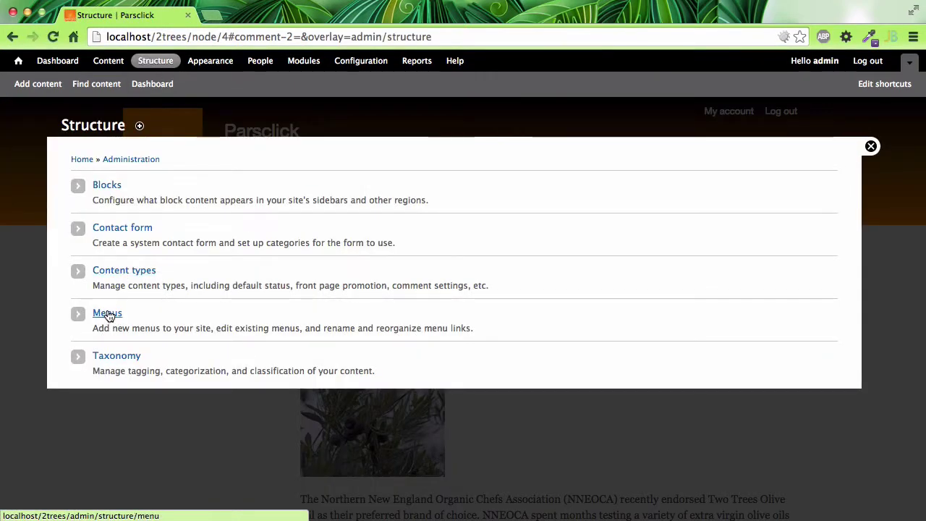
left_click(128, 271)
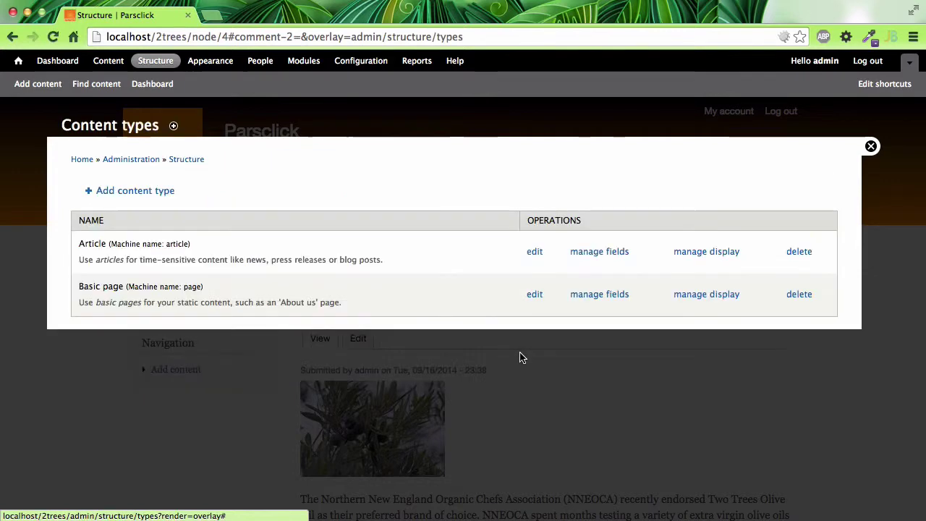
left_click(535, 251)
scroll(437, 389, "down", 4)
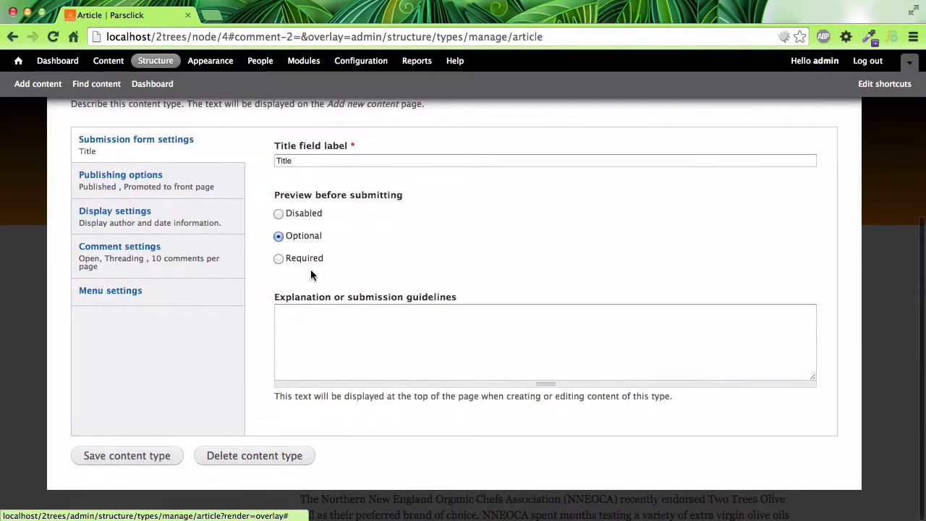
scroll(311, 246, "up", 3)
left_click(169, 347)
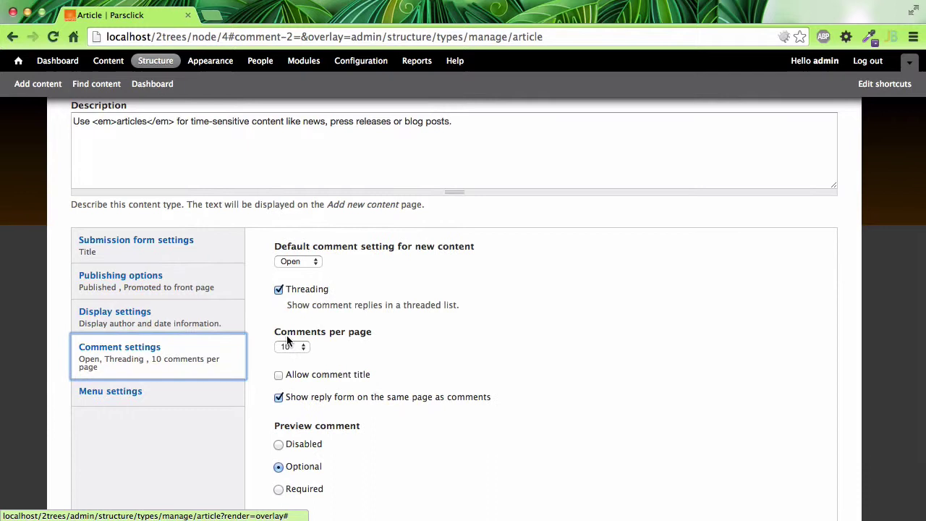
left_click(278, 374)
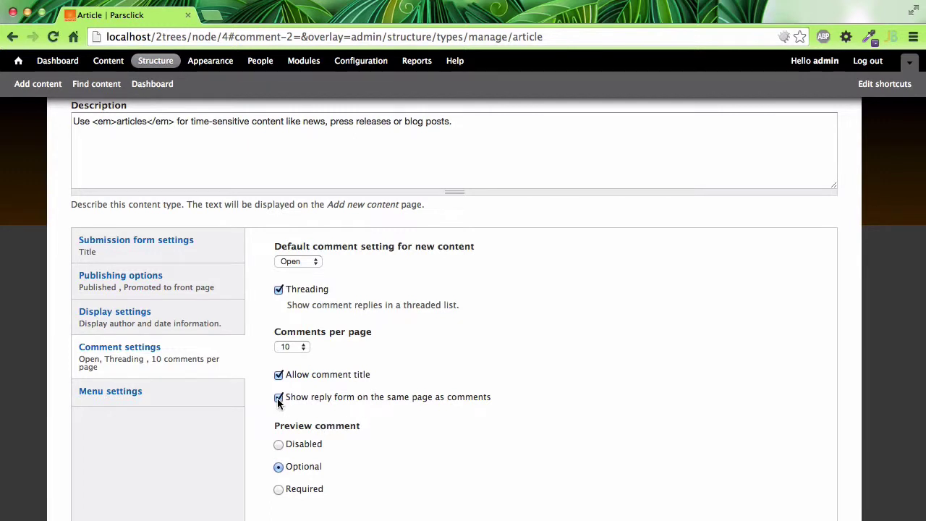
Stop showing the reply form on the same page as comments, save the Article content type, and view the article's comments.
scroll(278, 402, "down", 3)
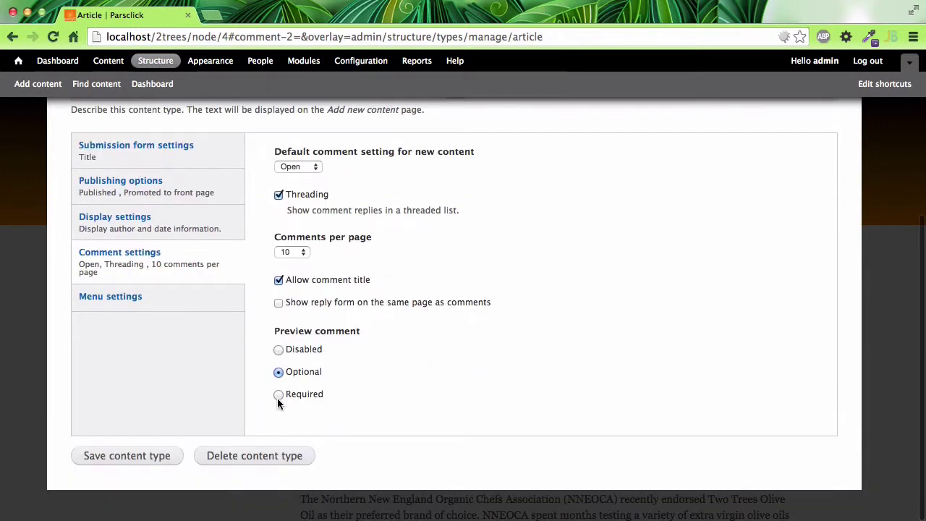
left_click(123, 465)
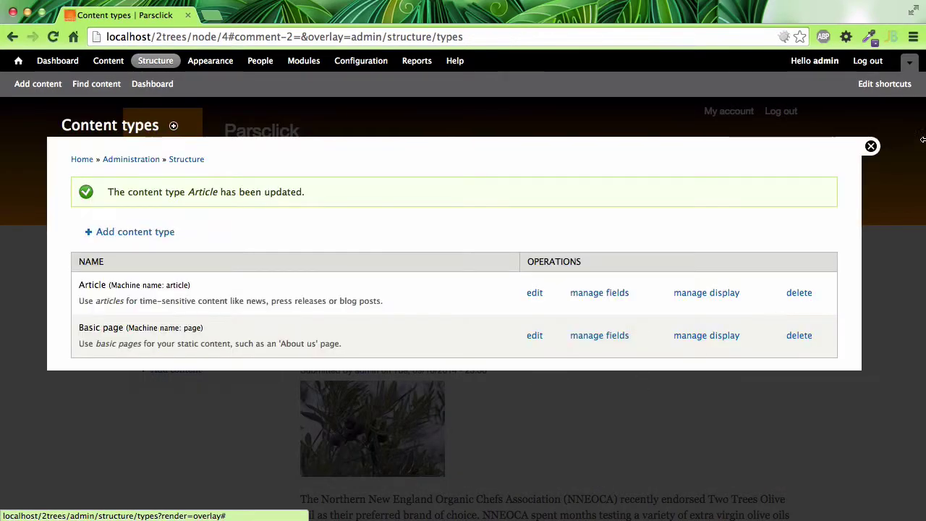
left_click(871, 146)
scroll(622, 511, "down", 10)
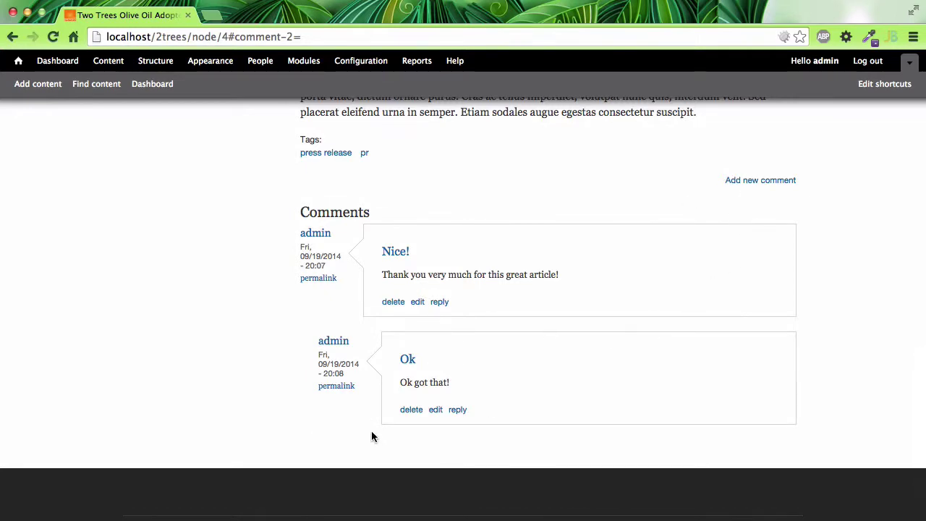
Examine the separate new comment form for the article and return to the comments.
left_click(765, 182)
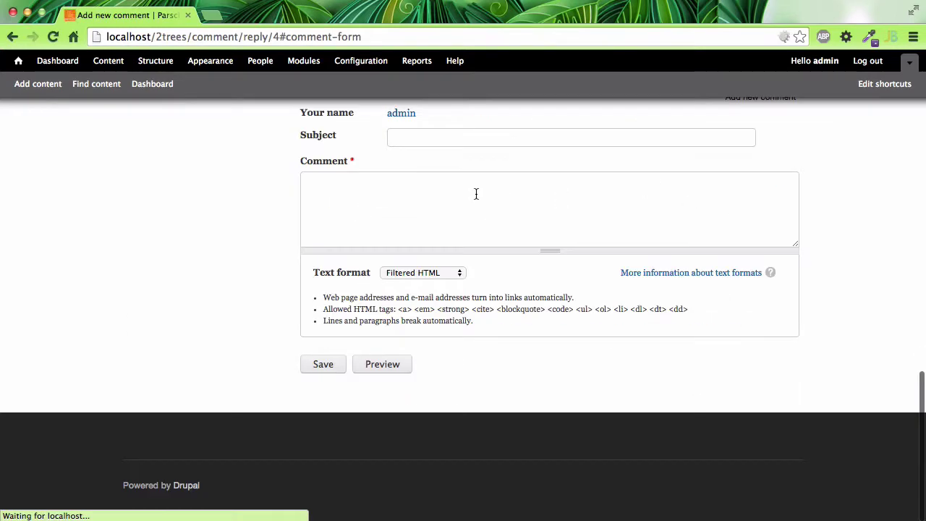
scroll(434, 274, "up", 6)
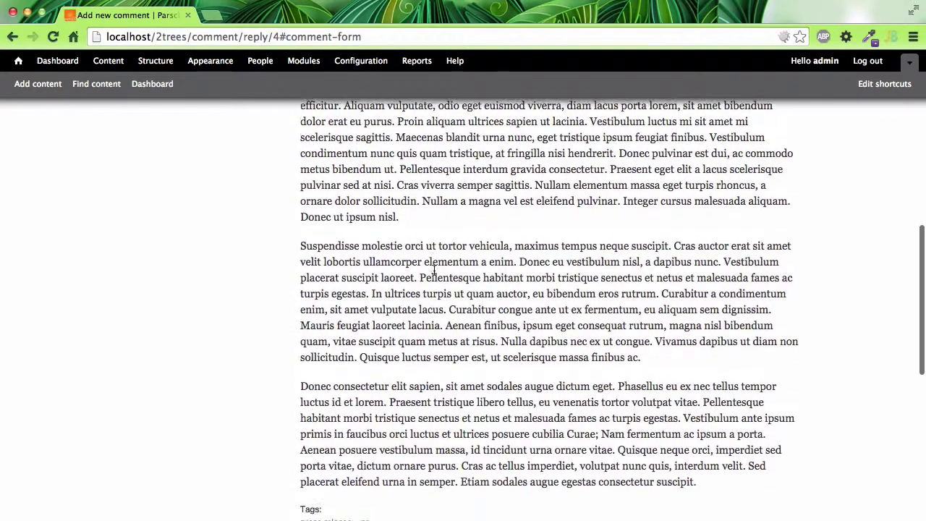
scroll(434, 271, "down", 5)
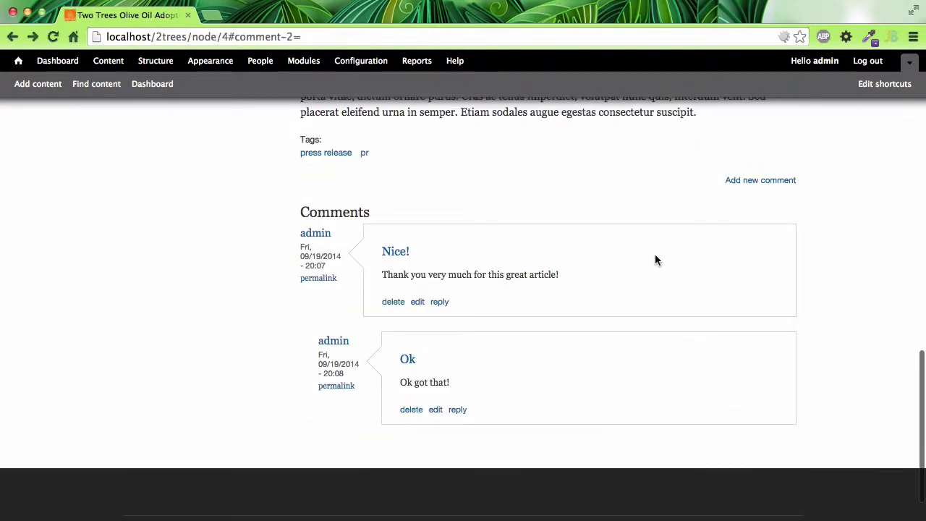
left_click(761, 182)
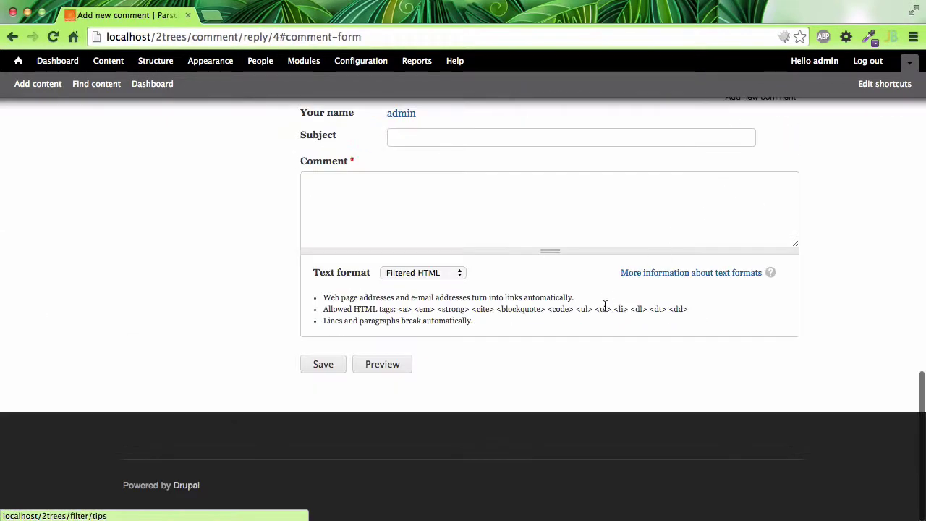
scroll(604, 304, "left", 5)
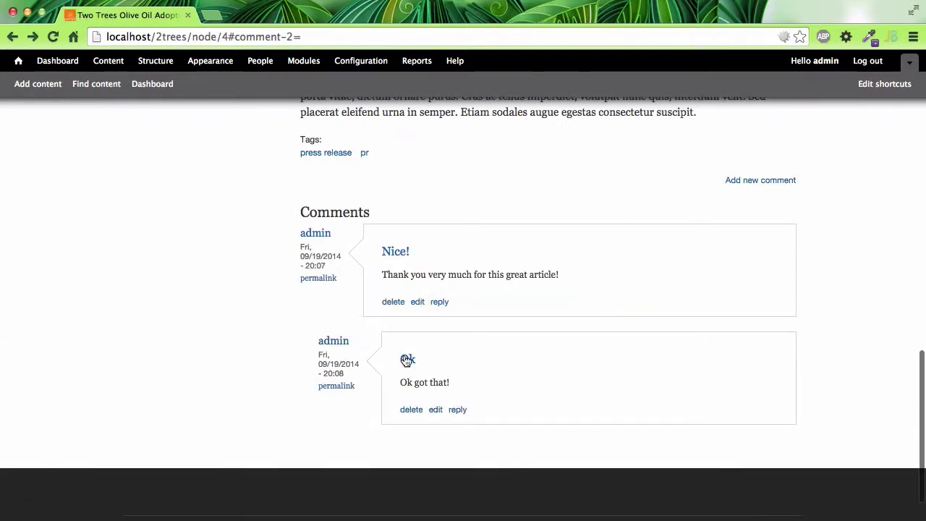
Examine the reply form for the "Ok" comment and return to the article.
left_click(457, 410)
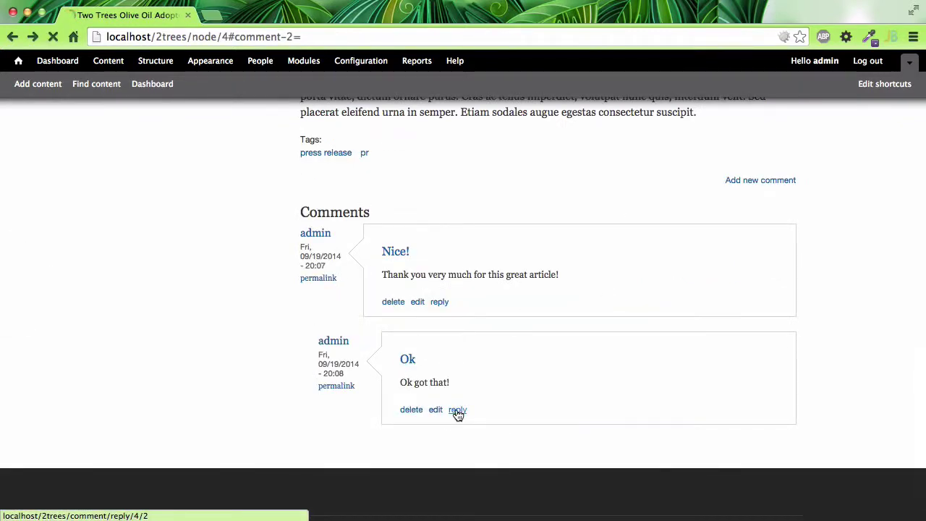
scroll(358, 402, "down", 3)
scroll(357, 401, "up", 2)
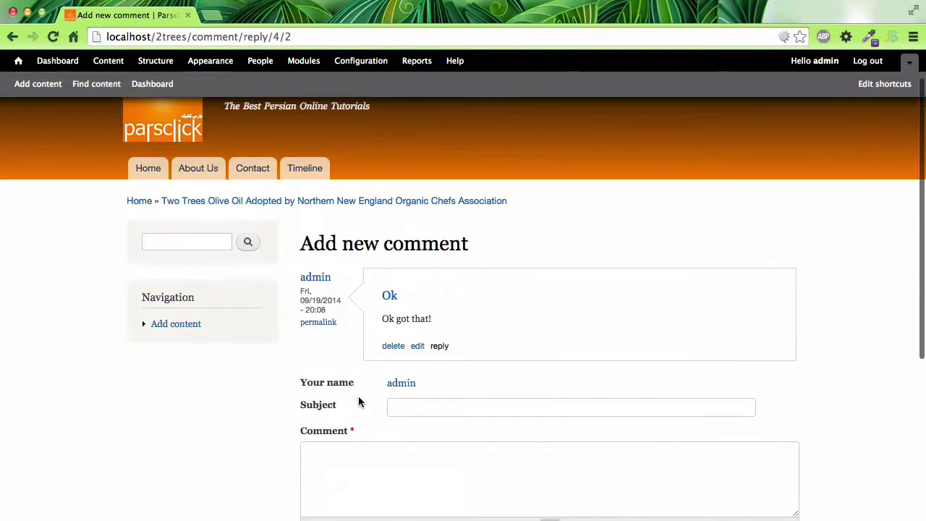
scroll(358, 402, "left", 5)
scroll(363, 232, "up", 10)
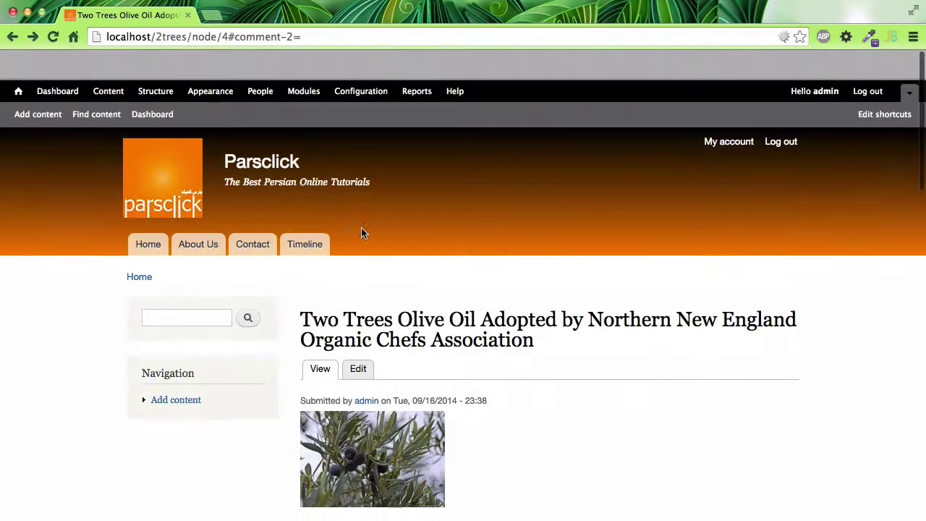
Turn on showing the reply form on the same page as comments in the Article content type's comment settings.
left_click(154, 61)
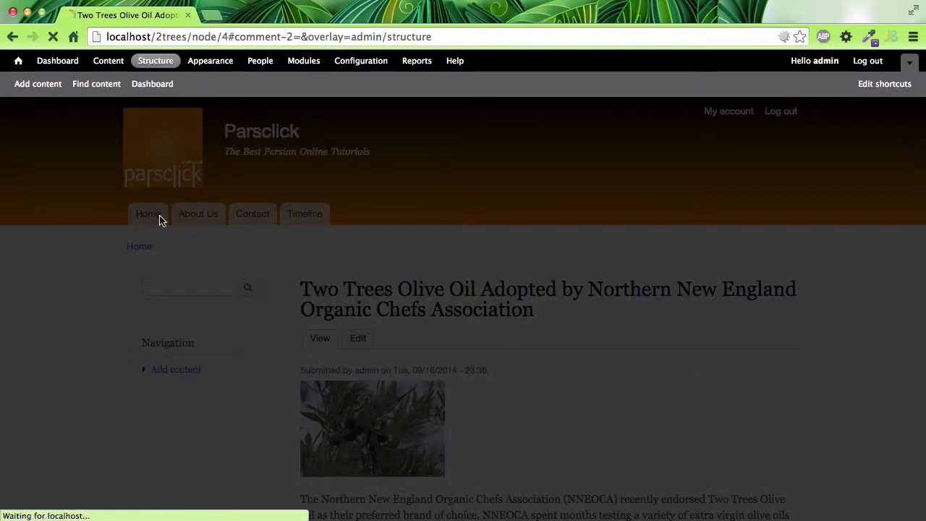
left_click(137, 271)
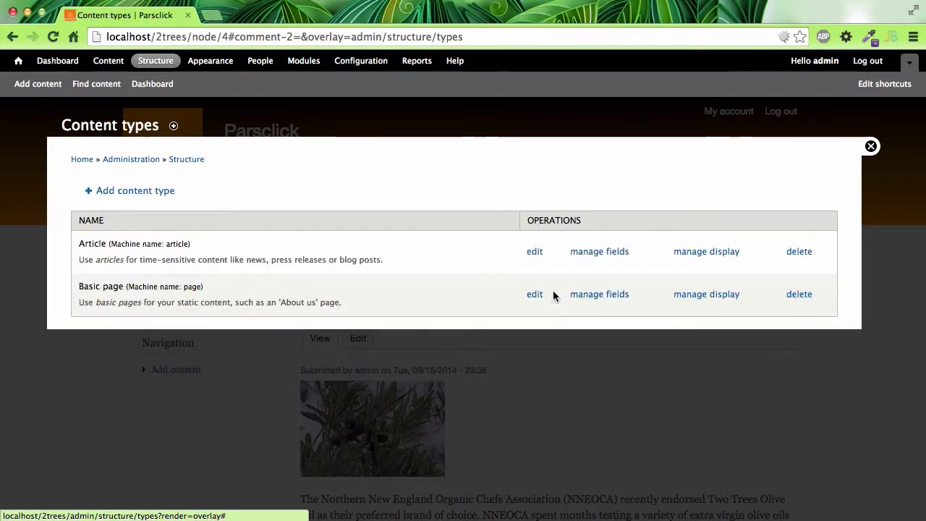
left_click(534, 252)
scroll(291, 450, "down", 5)
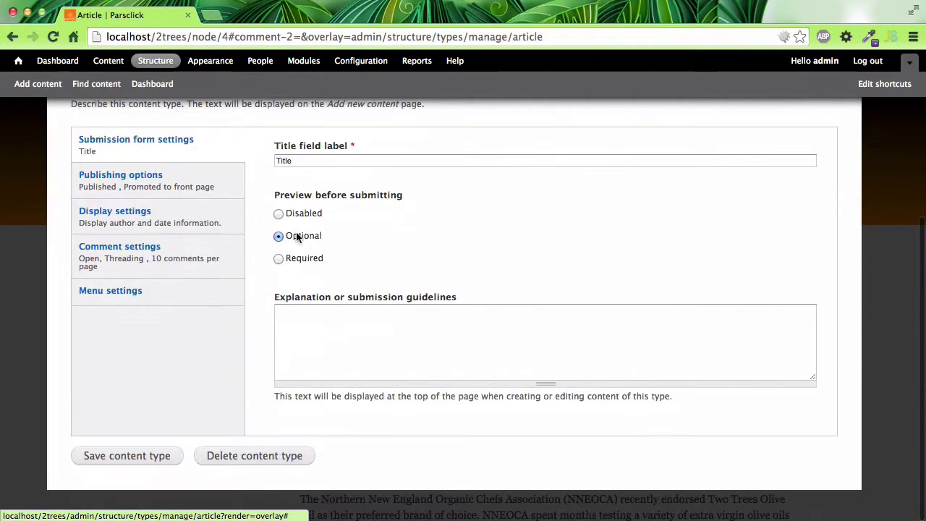
left_click(122, 271)
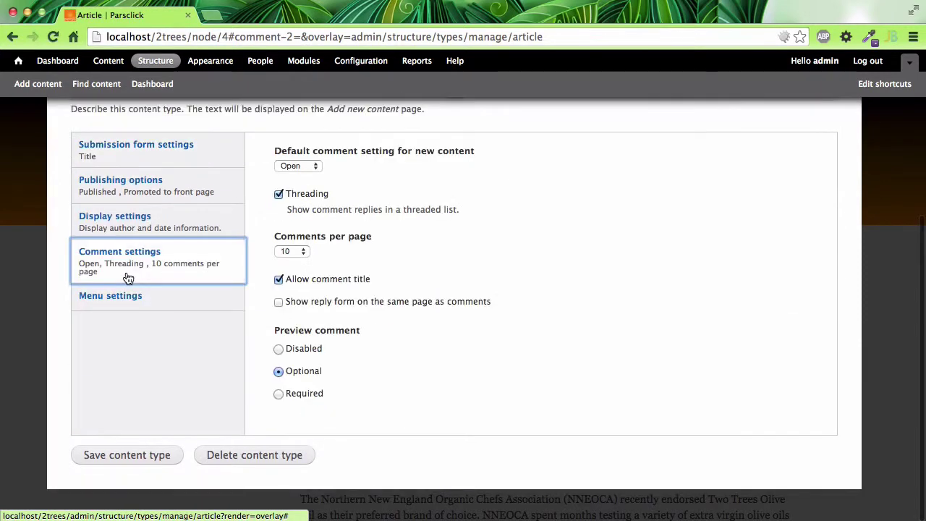
left_click(279, 302)
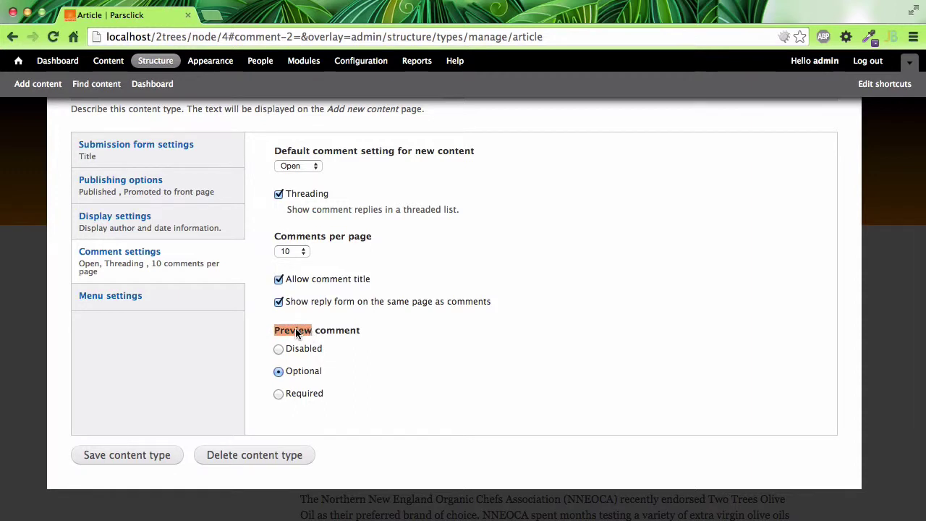
Look up the dictionary definition of "Preview", then close the content type settings without saving and view the article.
key("ctrl+super+d")
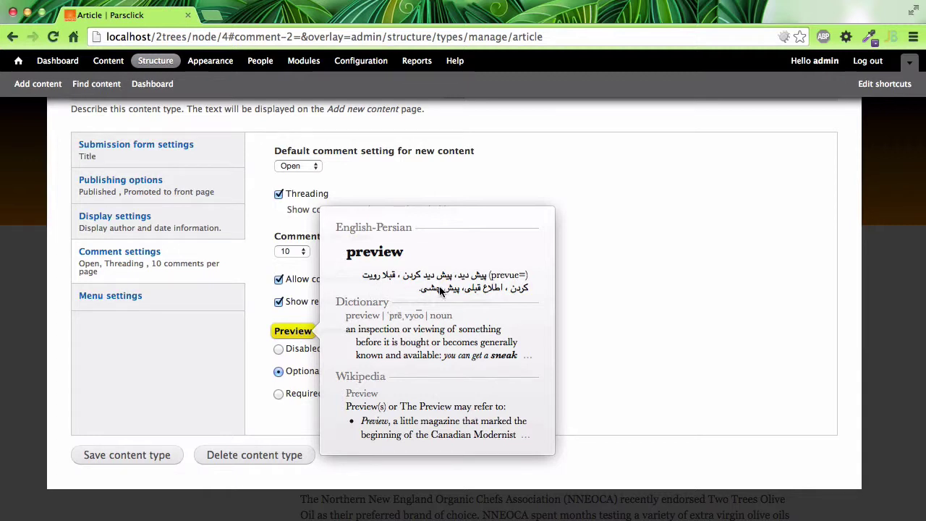
left_click(261, 342)
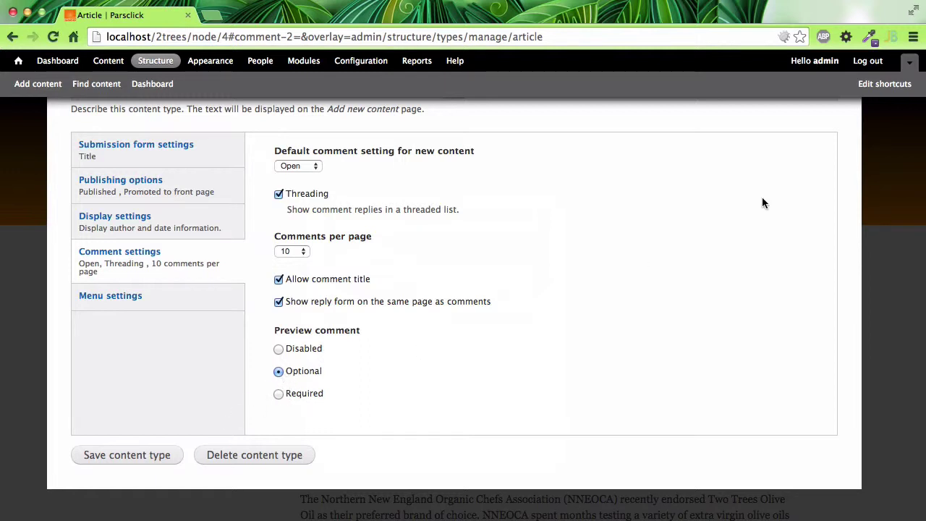
scroll(810, 173, "up", 7)
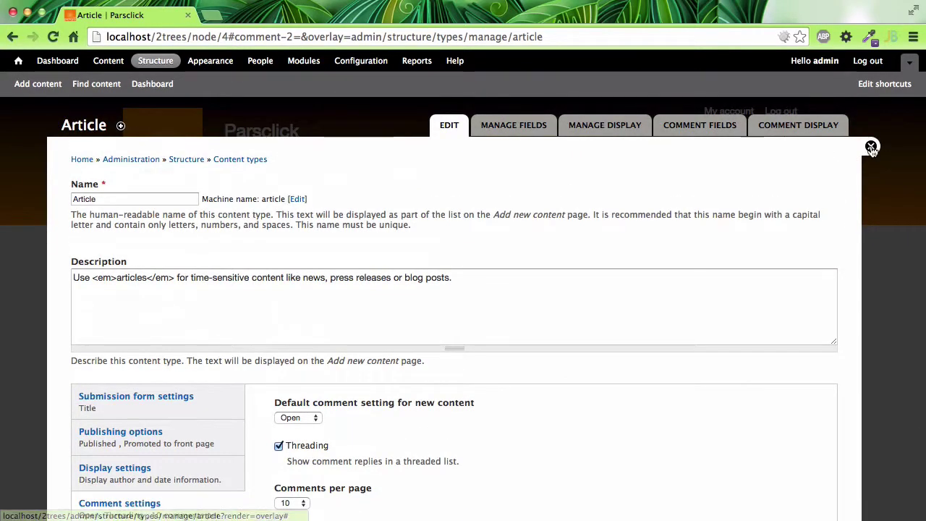
left_click(871, 148)
scroll(731, 323, "down", 12)
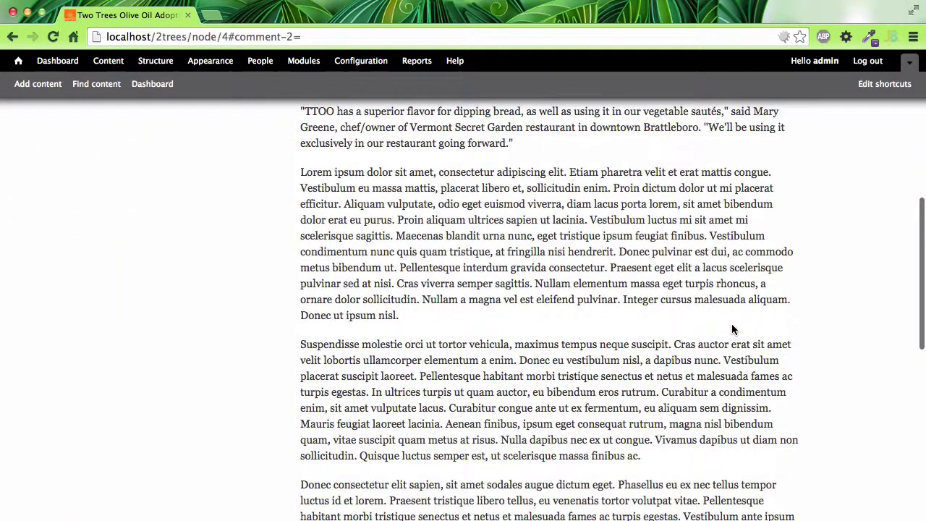
scroll(731, 323, "down", 8)
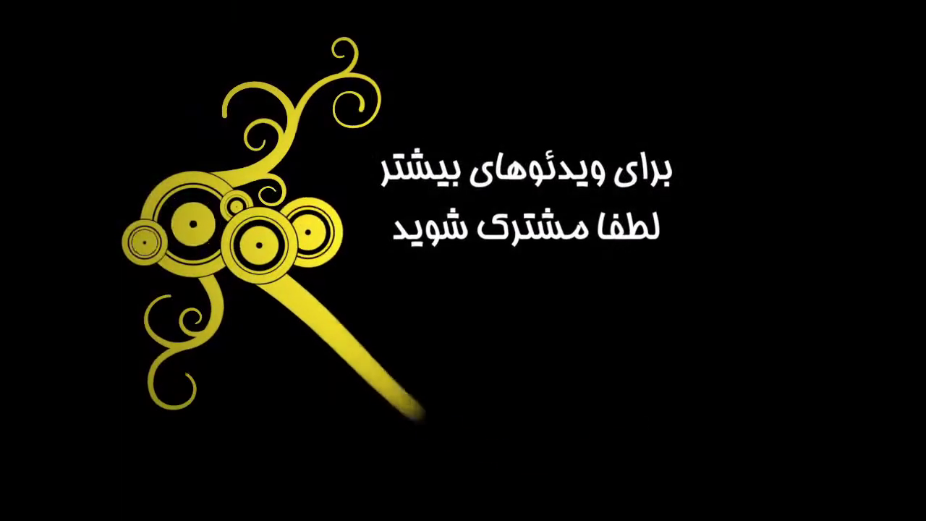